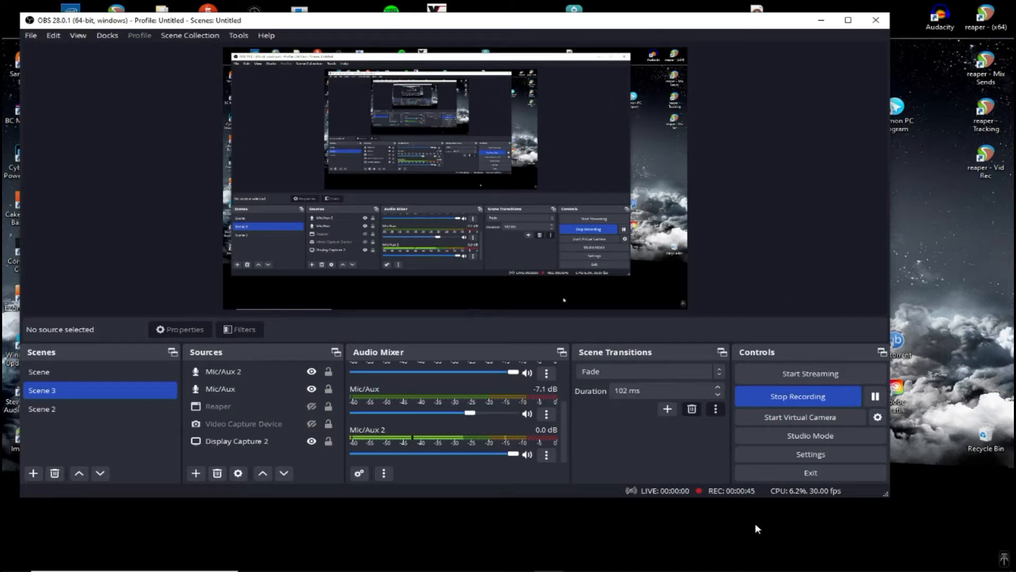
# Bring up the RME TotalMix FX mixer briefly to check the audio routing, then return to OBS
pyautogui.click(681, 563)
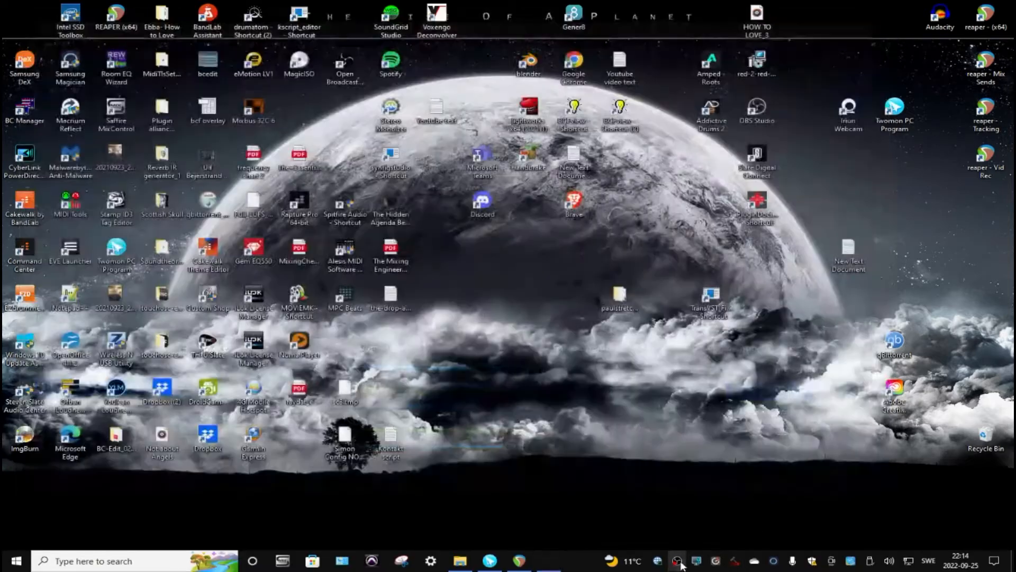
pyautogui.click(682, 563)
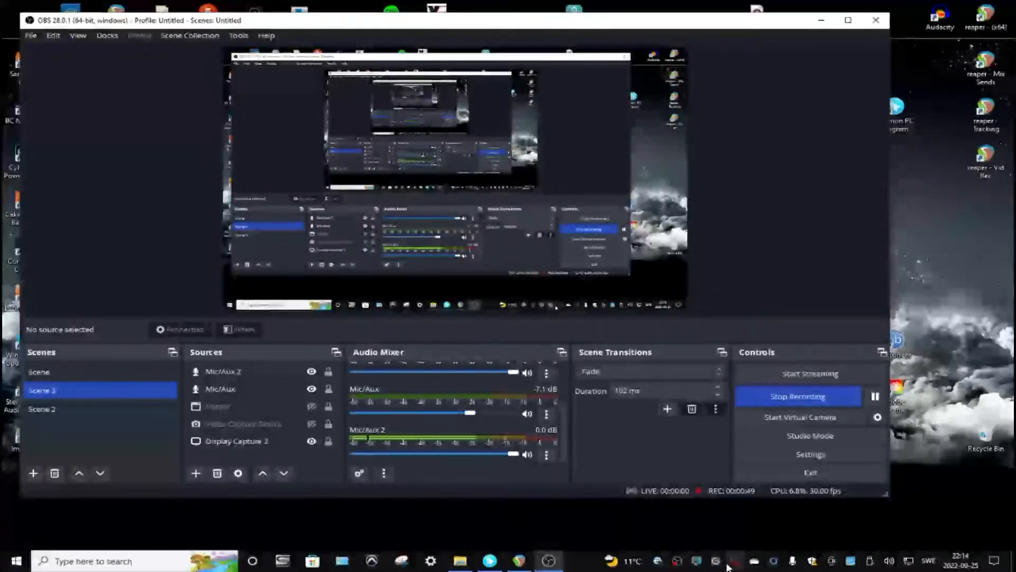
pyautogui.click(715, 563)
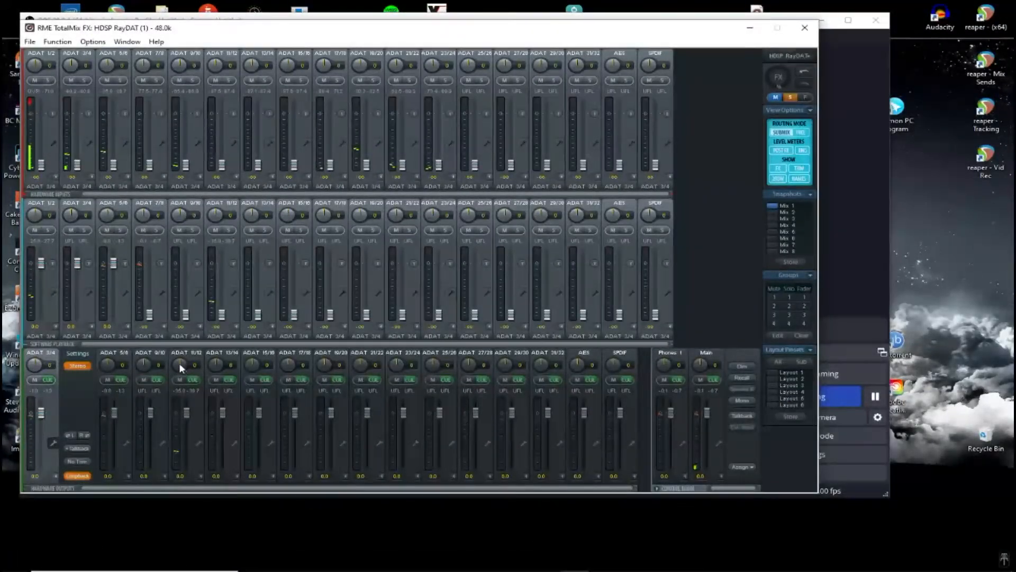
pyautogui.click(750, 27)
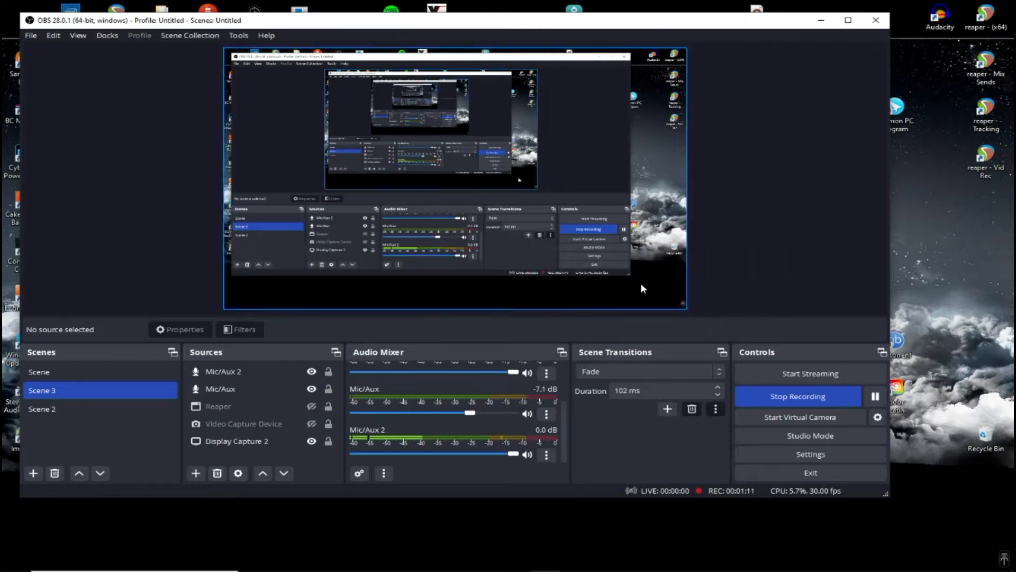
# Open the Output recording settings to review the recording path, format and selected audio tracks
pyautogui.click(804, 455)
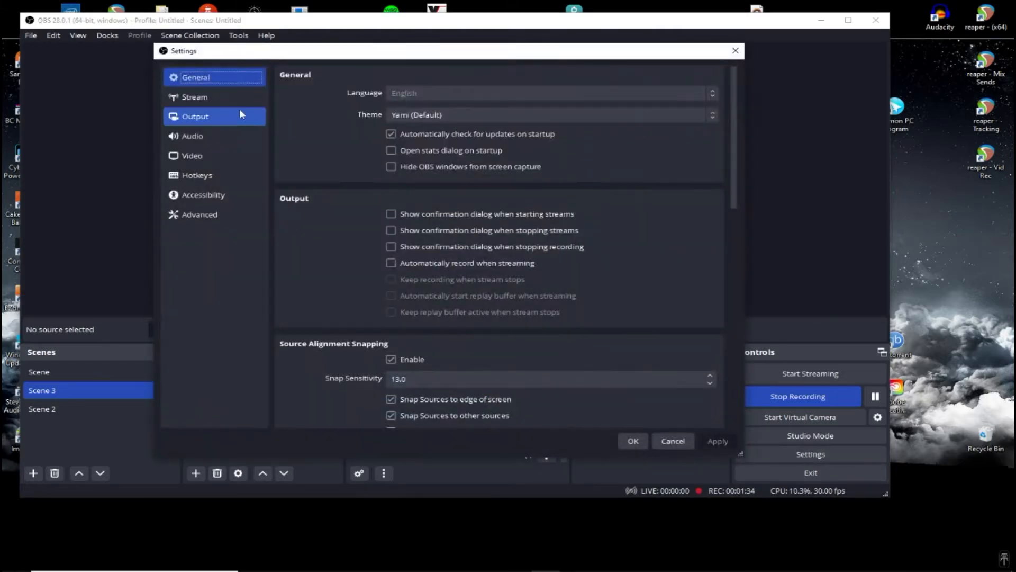
pyautogui.click(206, 118)
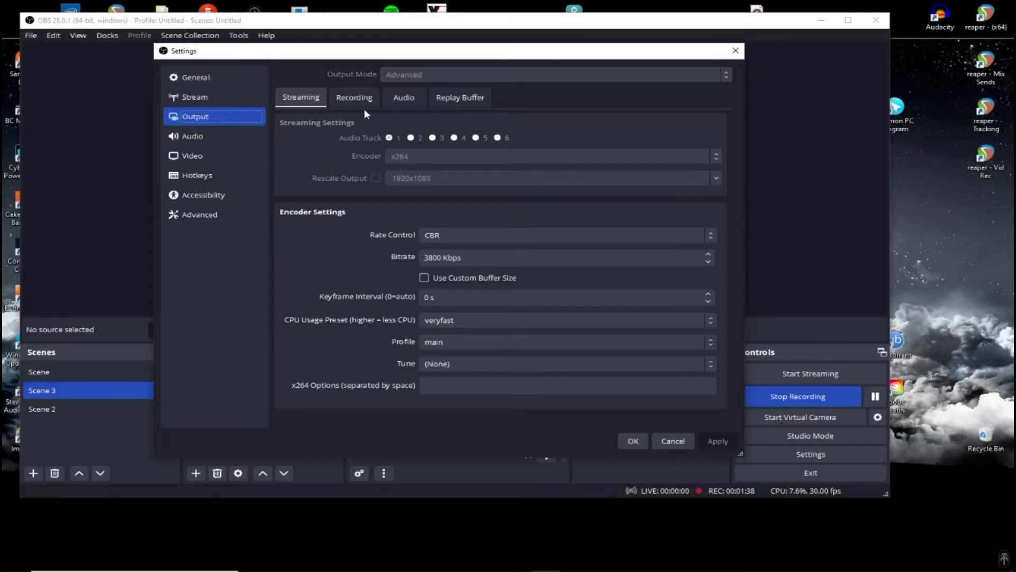
pyautogui.click(353, 97)
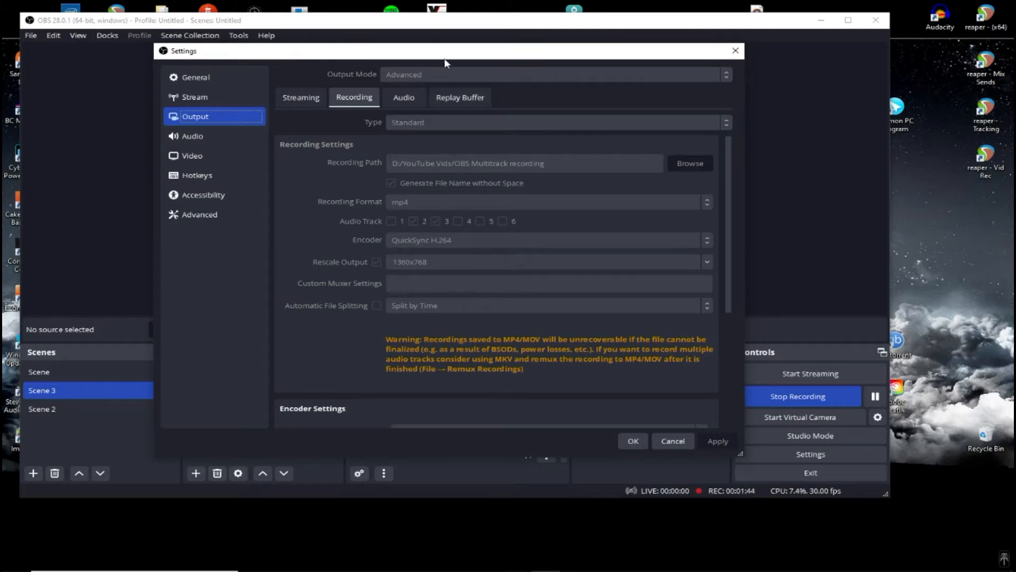
pyautogui.moveTo(442, 53); pyautogui.dragTo(32, 20)
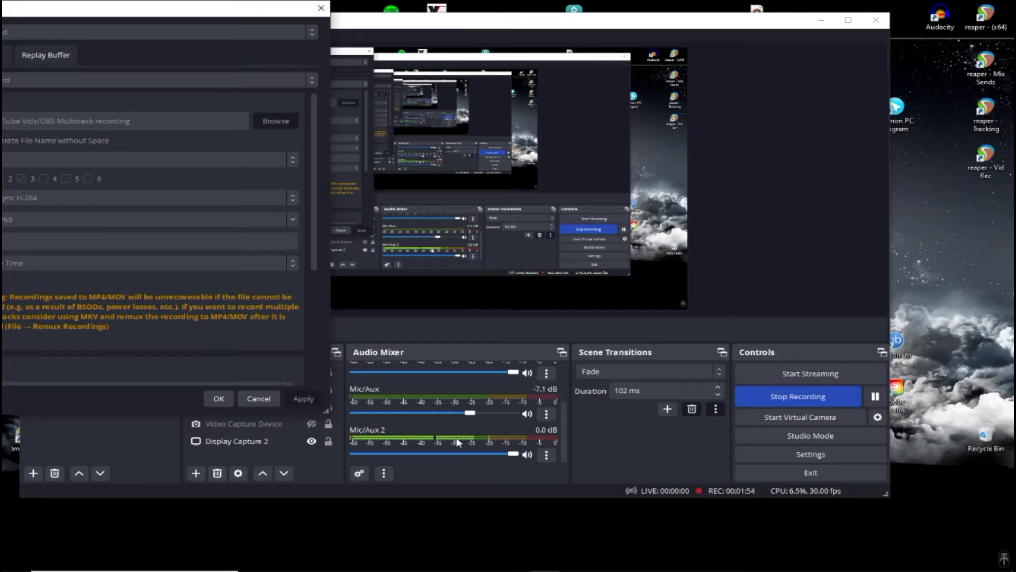
pyautogui.moveTo(155, 10); pyautogui.dragTo(618, 51)
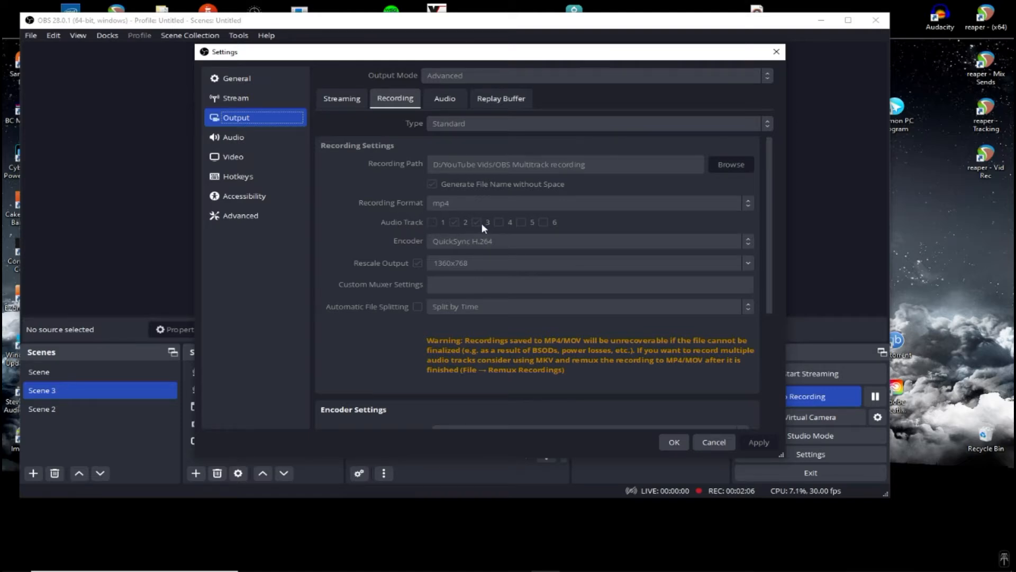
# Compare the streaming audio track settings with the recording tab, then close the settings dialog
pyautogui.click(353, 102)
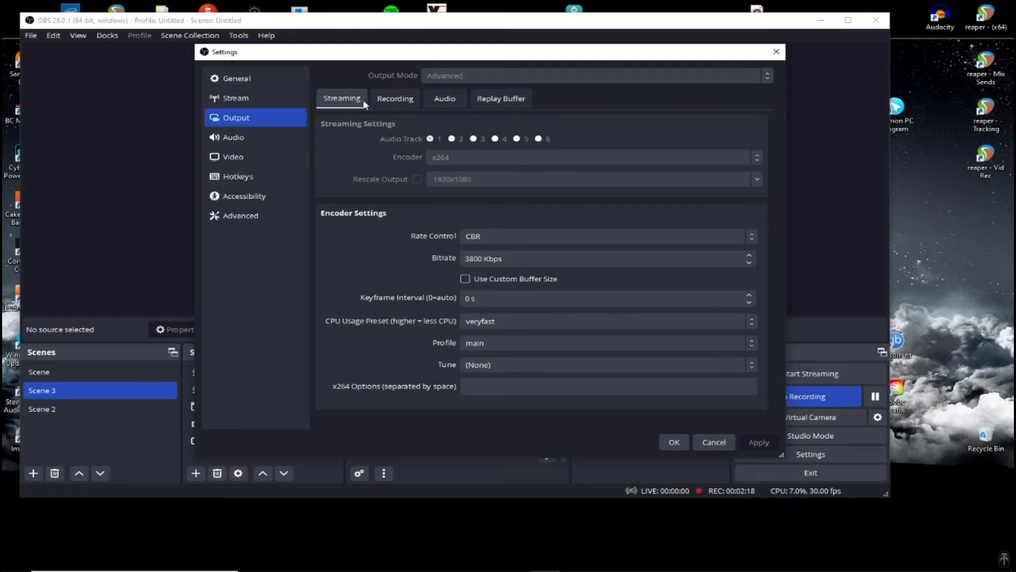
pyautogui.click(407, 102)
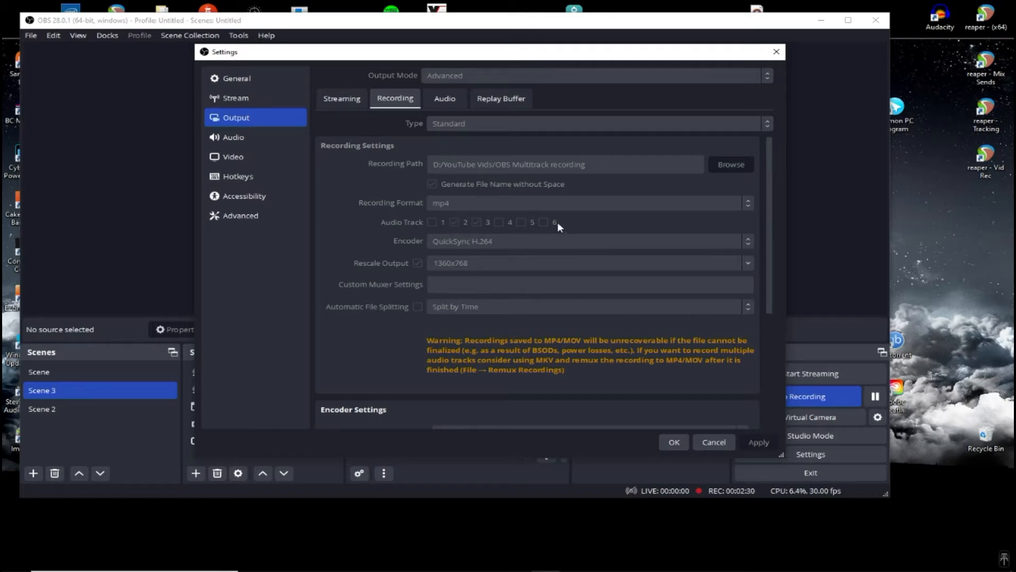
pyautogui.click(674, 442)
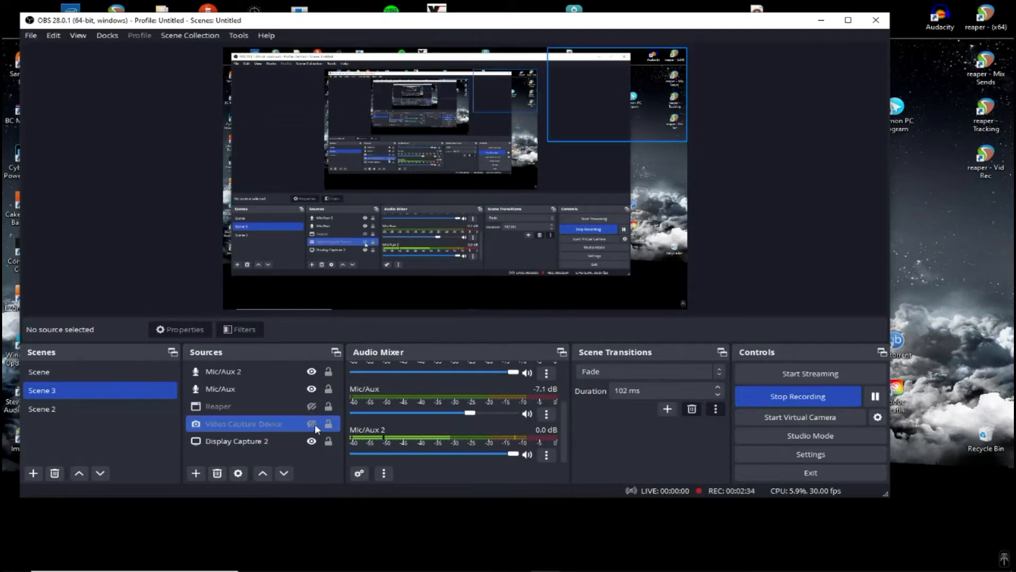
# Open Advanced Audio Properties from the Mic/Aux 2 mixer entry to review each source's track assignments, then close it
pyautogui.click(547, 455)
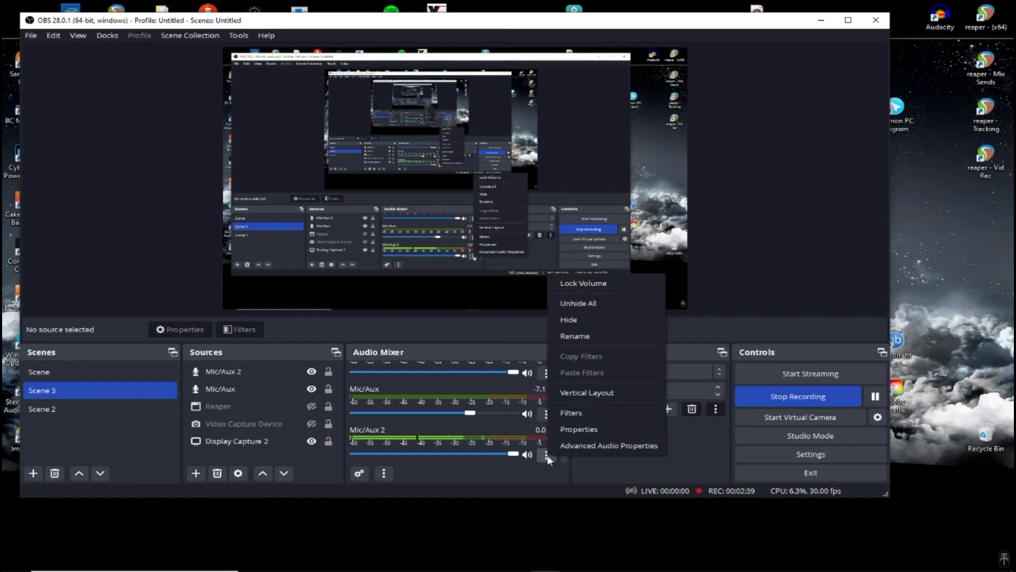
pyautogui.click(658, 445)
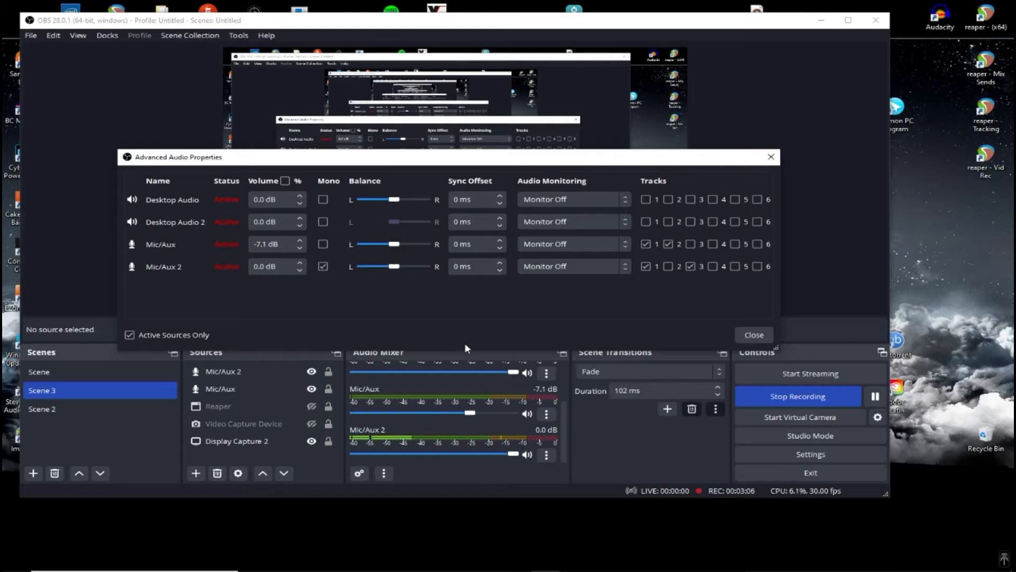
pyautogui.click(753, 335)
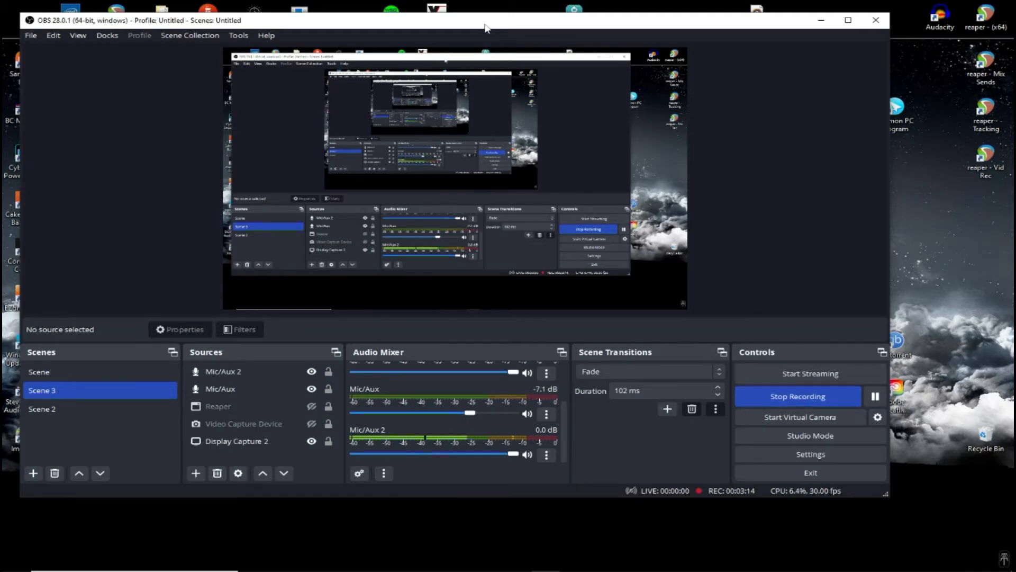
# Move OBS aside and launch Audacity from the desktop
pyautogui.moveTo(484, 23); pyautogui.dragTo(1015, 571)
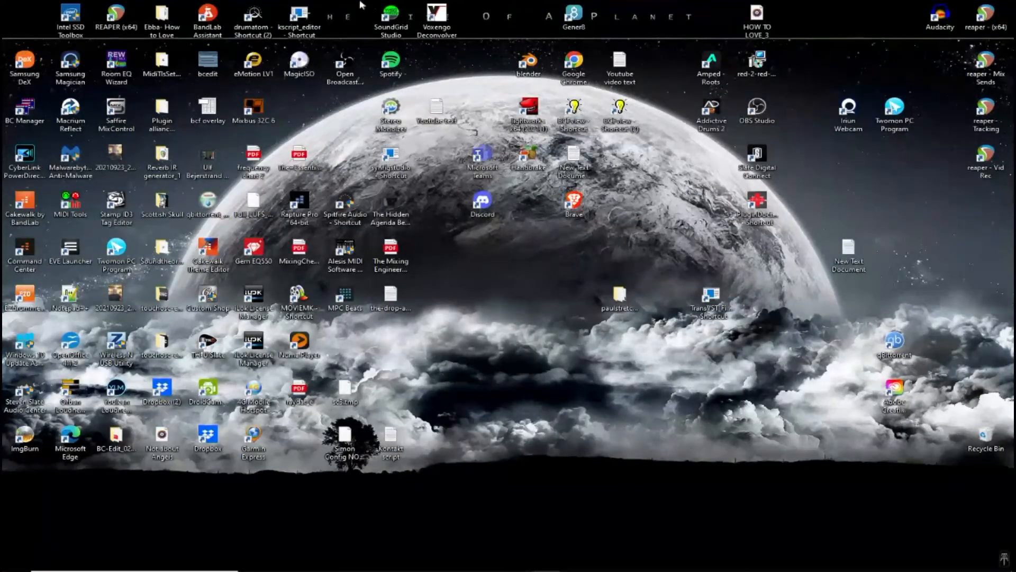
pyautogui.doubleClick(940, 19)
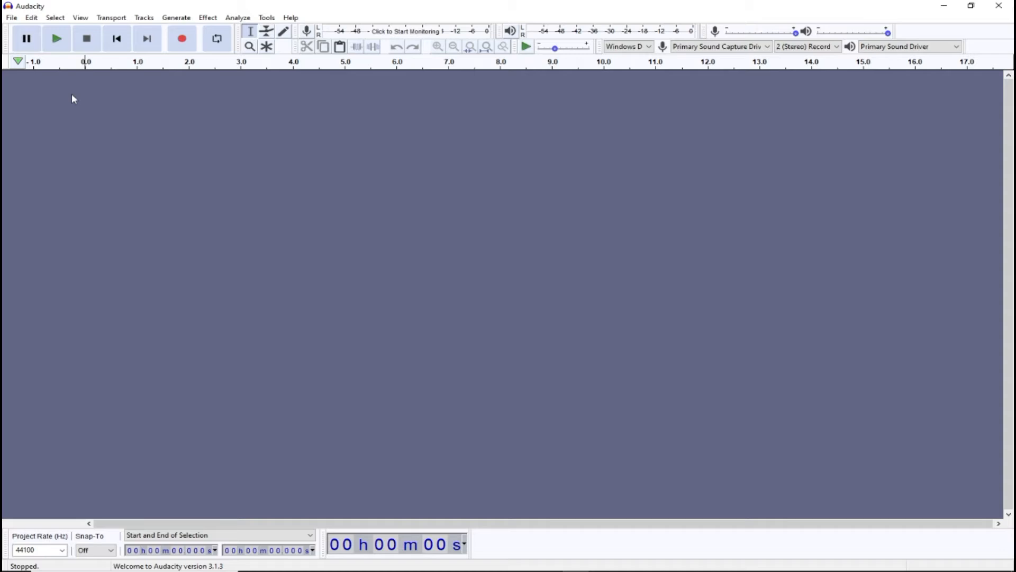
# Check the FFmpeg library in Libraries preferences by browsing to avformat-57.dll in UserPlugins, then cancel out of every dialog
pyautogui.click(32, 19)
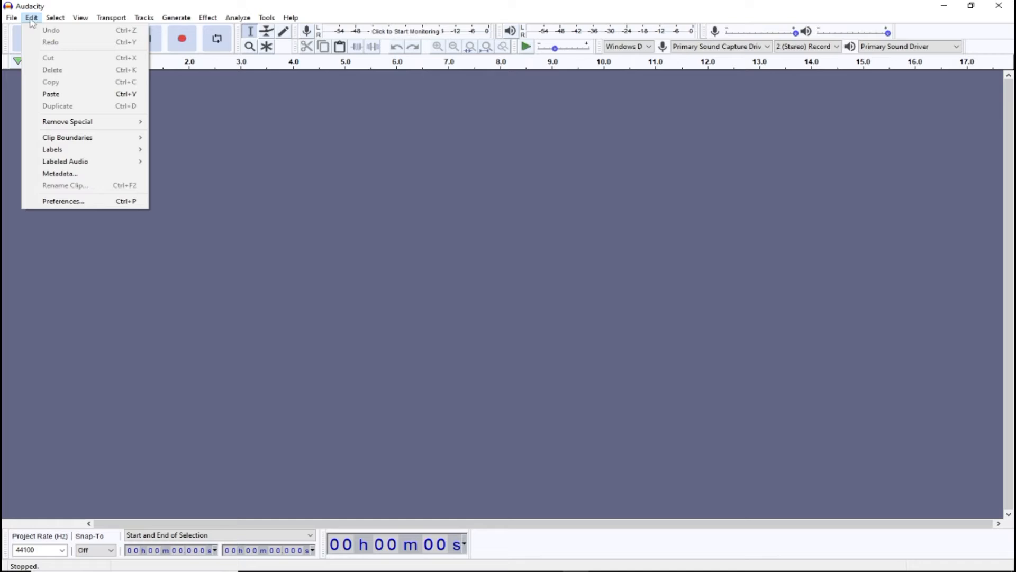
pyautogui.click(64, 202)
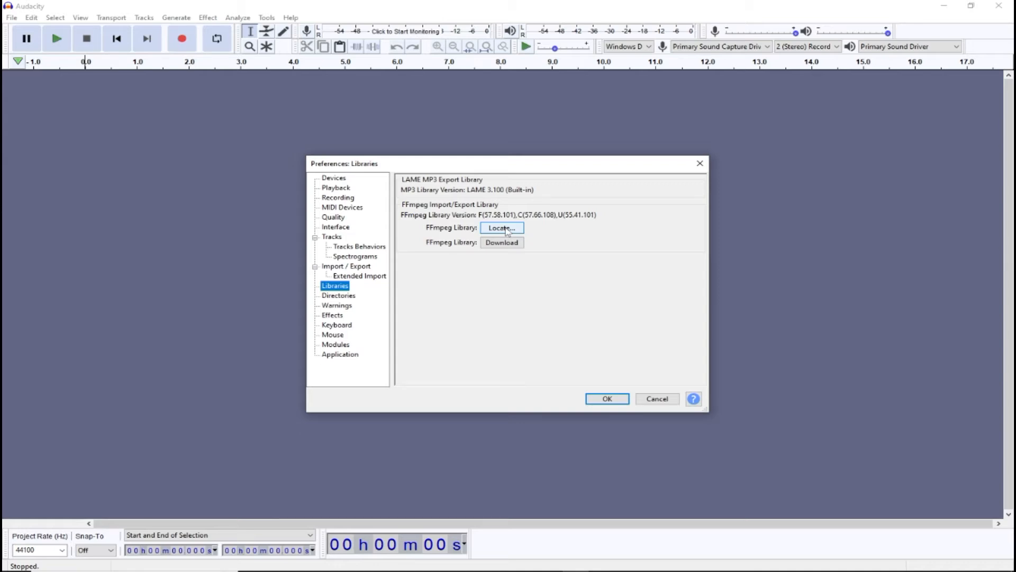
pyautogui.click(507, 230)
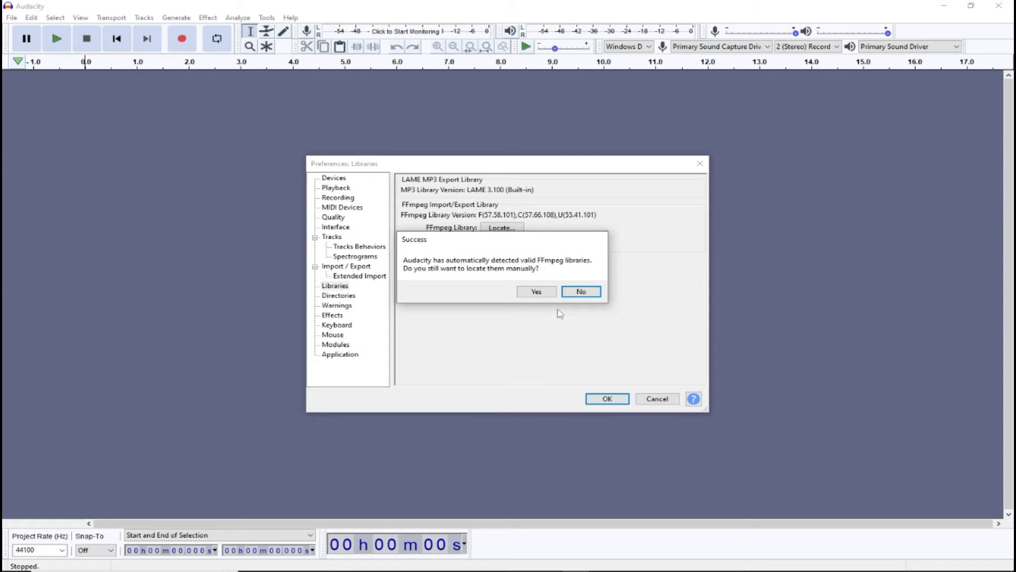
pyautogui.click(529, 294)
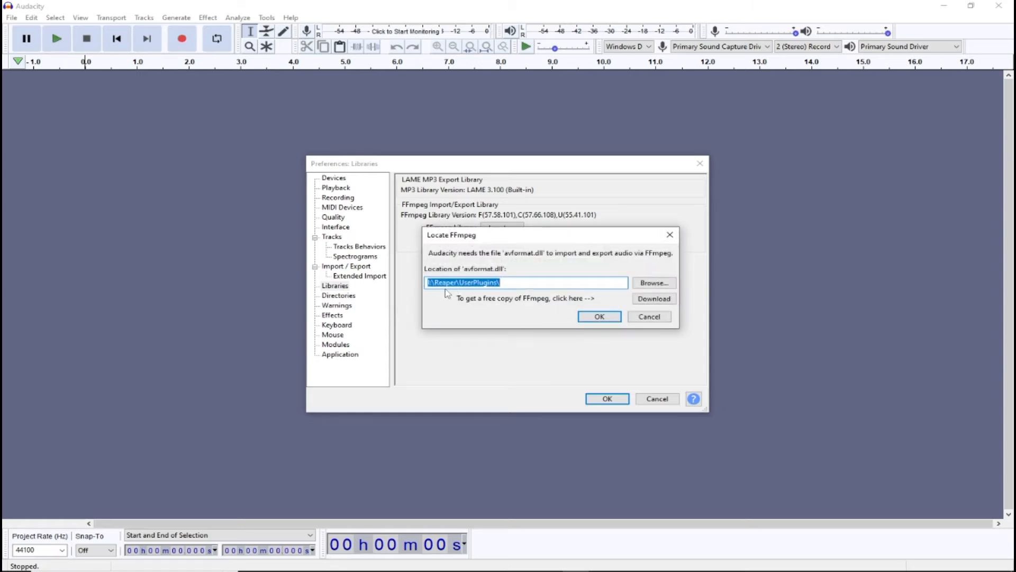
pyautogui.click(654, 283)
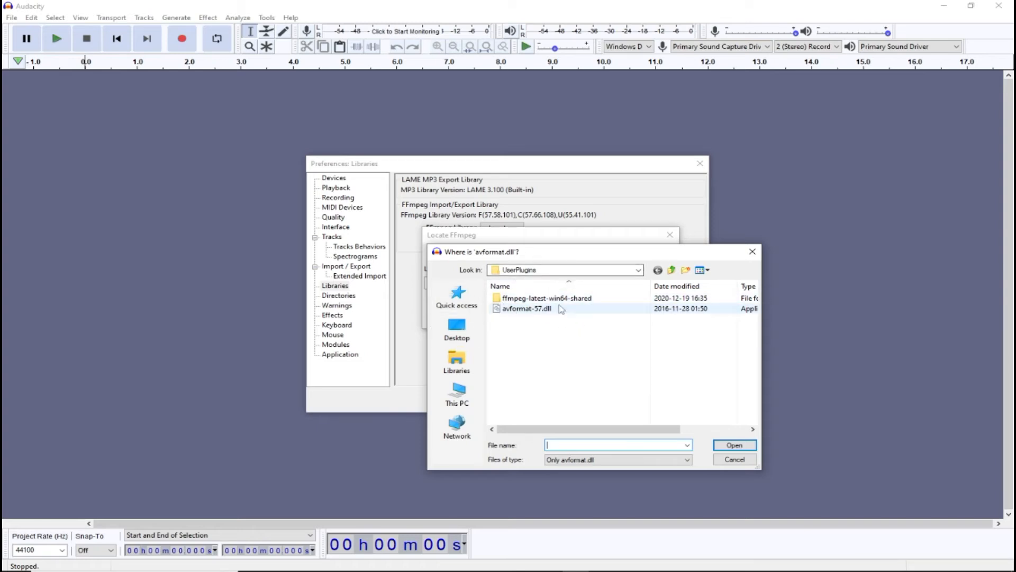
pyautogui.click(584, 308)
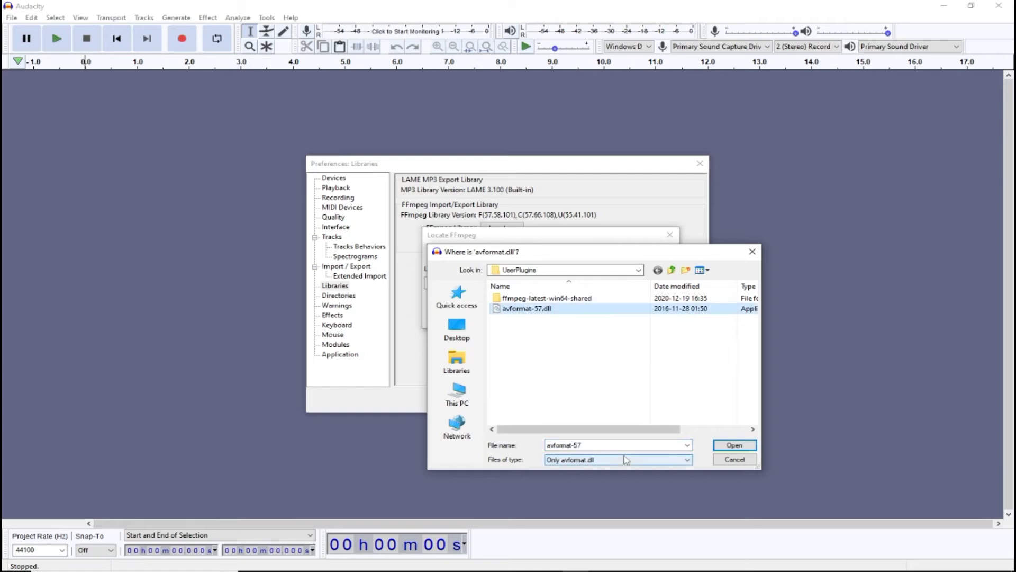
pyautogui.click(744, 462)
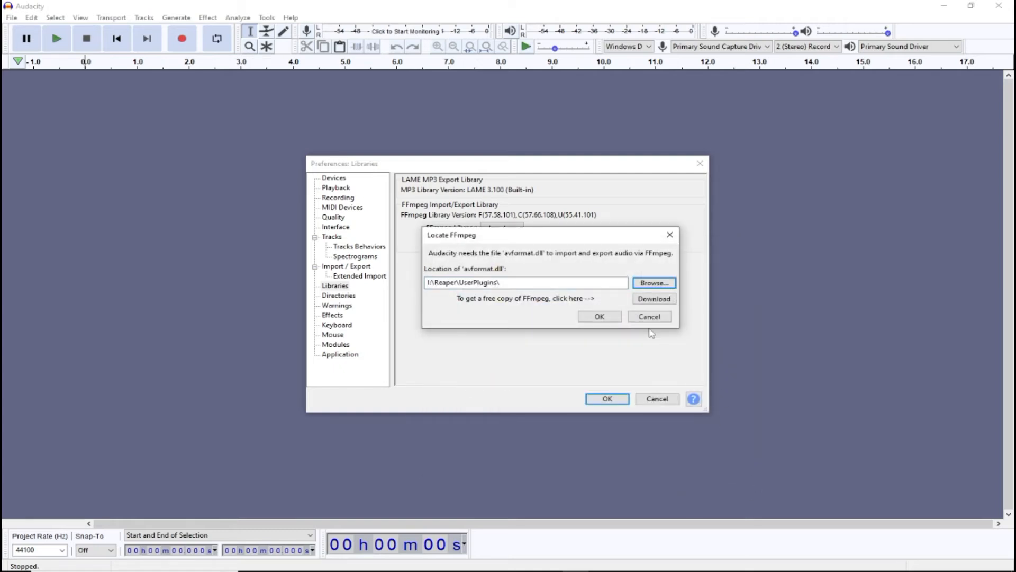
pyautogui.click(653, 318)
pyautogui.click(658, 398)
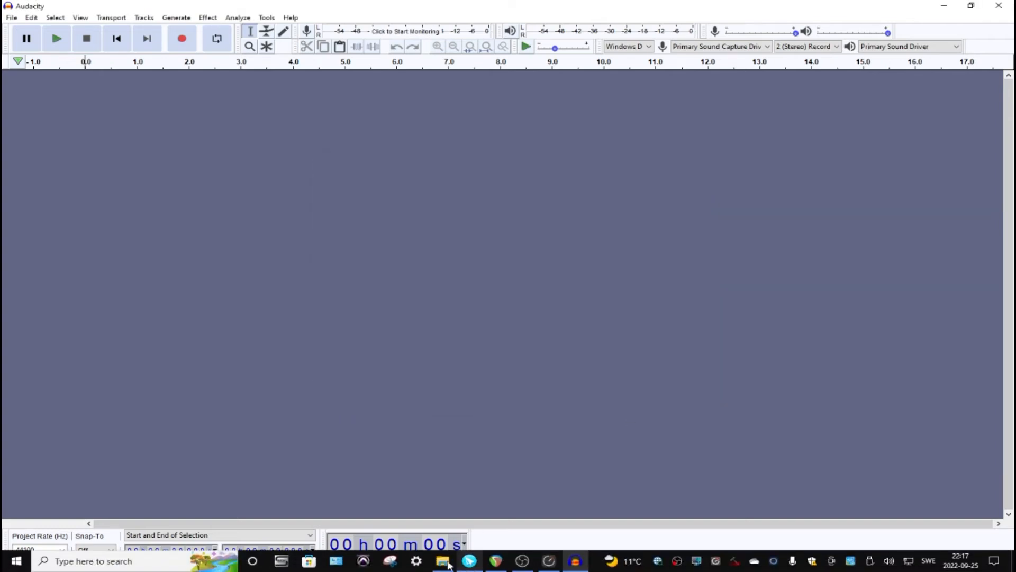
# Open the OBS Multitrack recording folder and drag the Test video file into Audacity
pyautogui.click(442, 560)
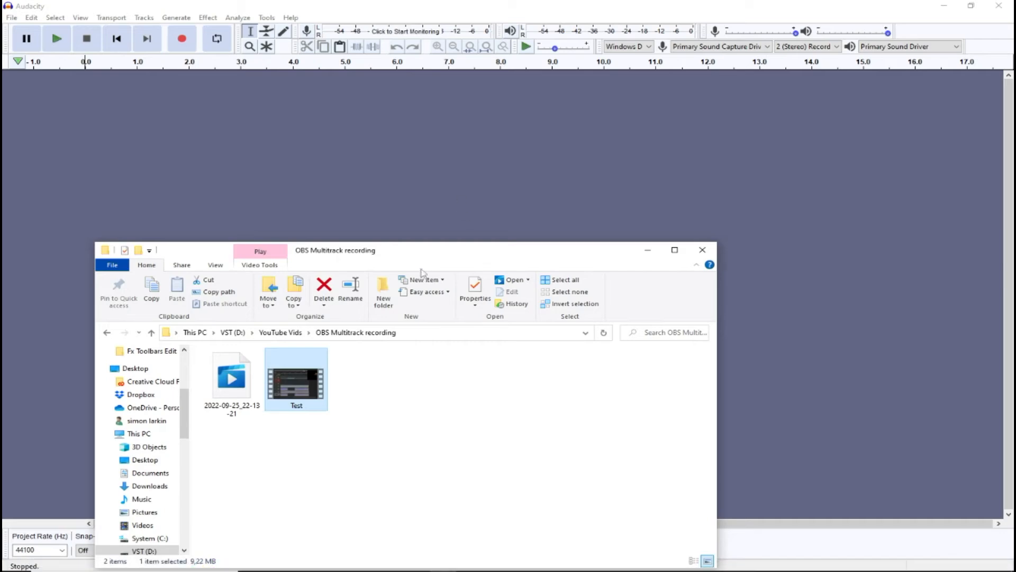
pyautogui.moveTo(427, 255); pyautogui.dragTo(907, 243)
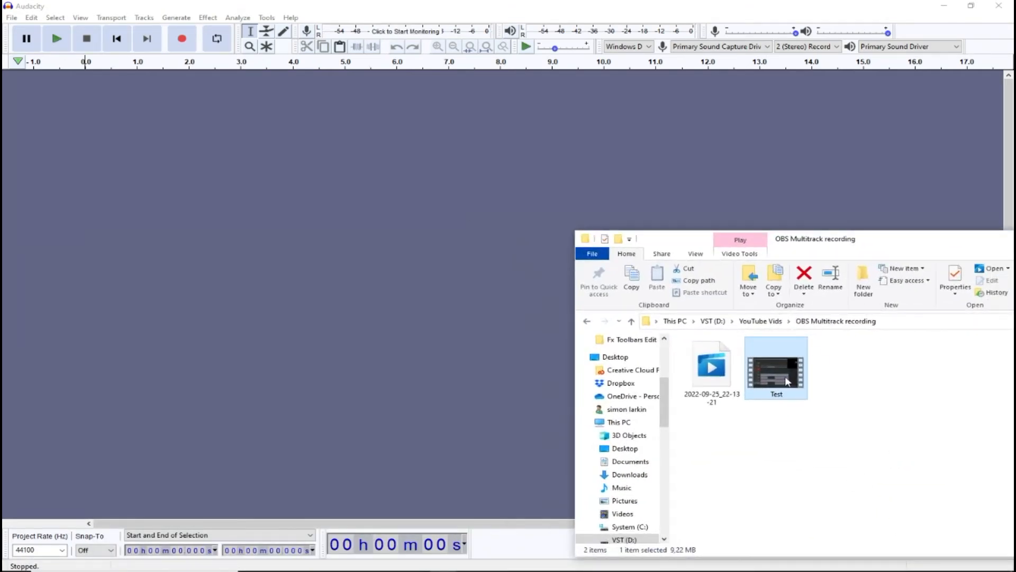
pyautogui.moveTo(787, 381); pyautogui.dragTo(422, 185)
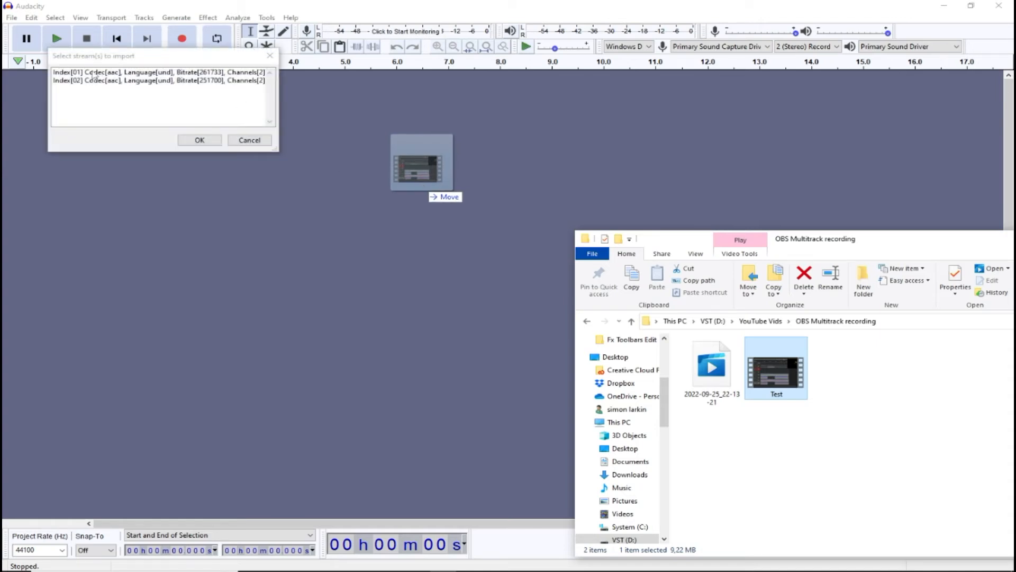
# Select both audio streams, Index 01 and Index 02, in the stream import dialog and import them
pyautogui.click(74, 74)
pyautogui.click(85, 82)
pyautogui.click(119, 72)
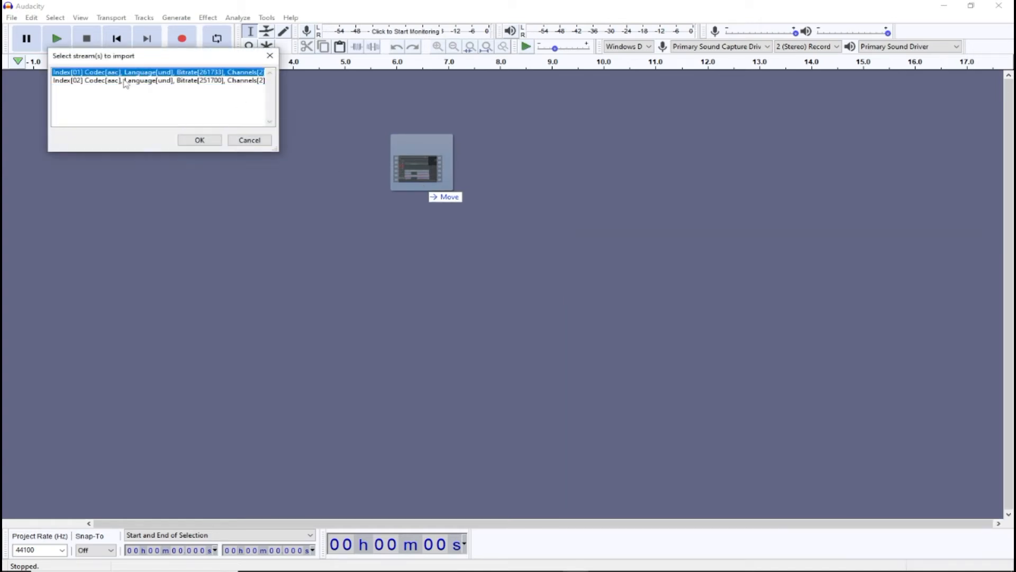
pyautogui.click(123, 80)
pyautogui.click(127, 72)
pyautogui.click(125, 82)
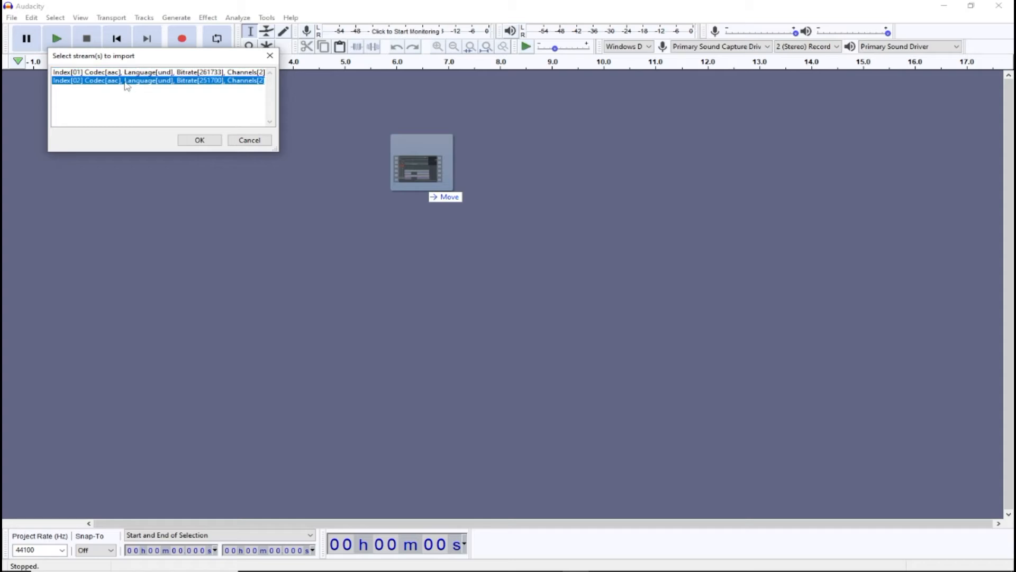
pyautogui.keyDown('shift'); pyautogui.click(153, 73); pyautogui.keyUp('shift')
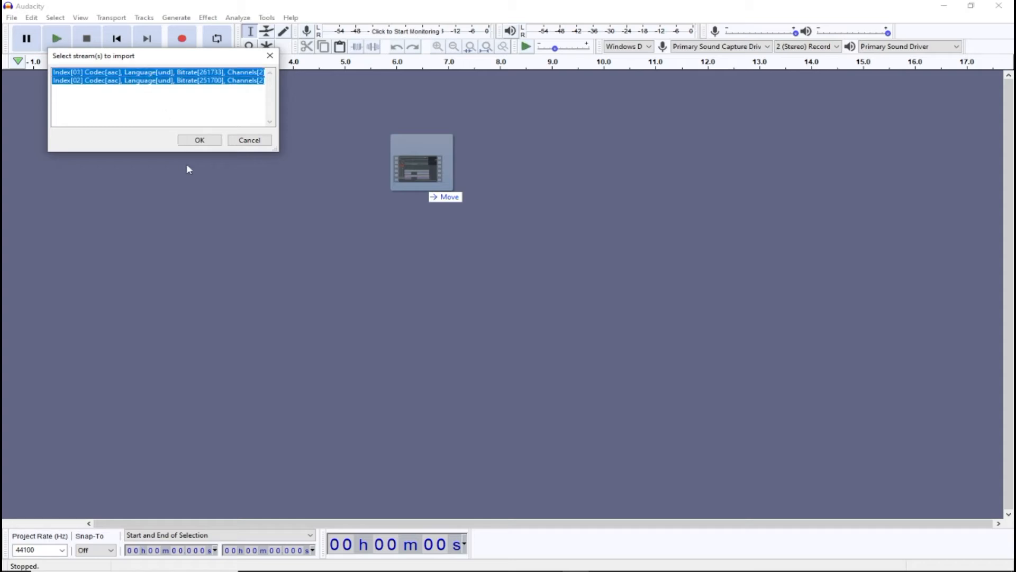
pyautogui.click(208, 139)
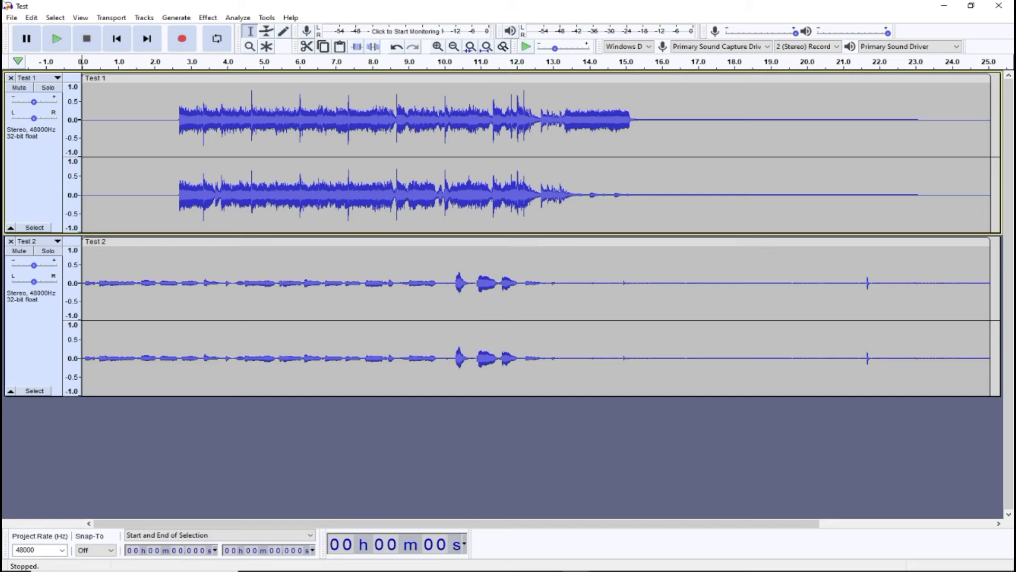
# Select both tracks and set the Export Multiple destination folder to D:\YouTube Vids\OBS Multitrack recording
pyautogui.click(58, 191)
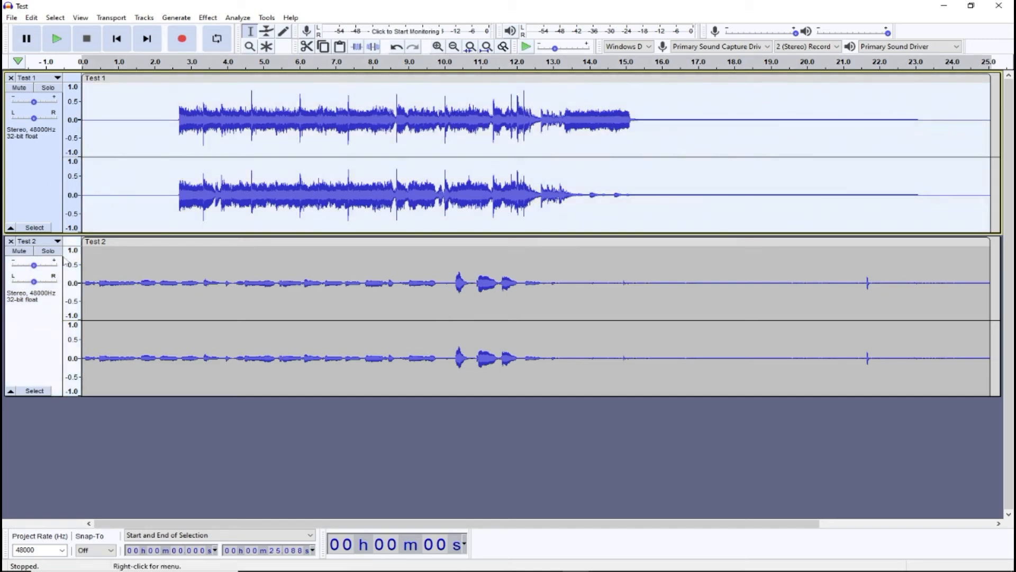
pyautogui.keyDown('ctrl'); pyautogui.click(35, 332); pyautogui.keyUp('ctrl')
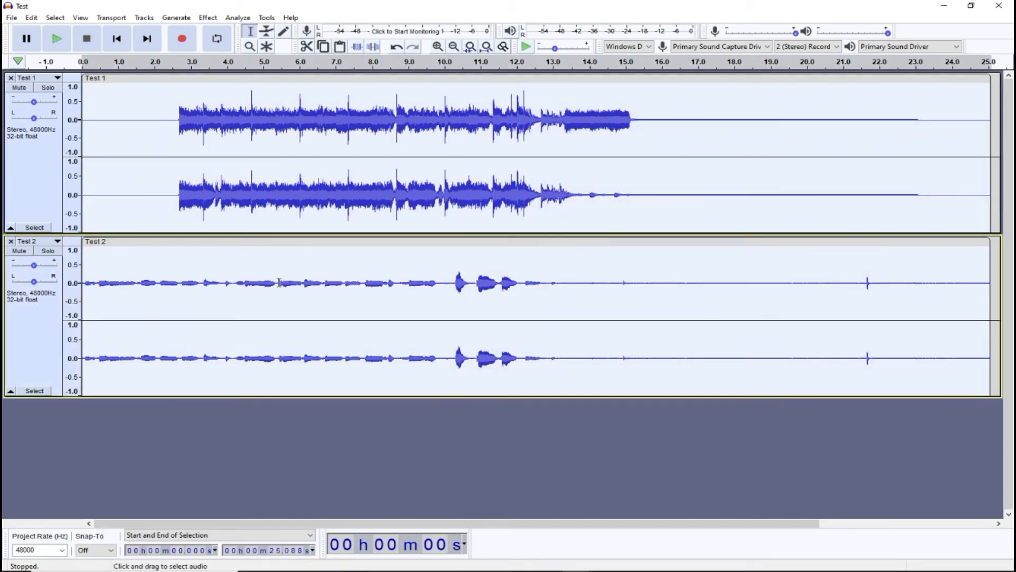
pyautogui.click(11, 18)
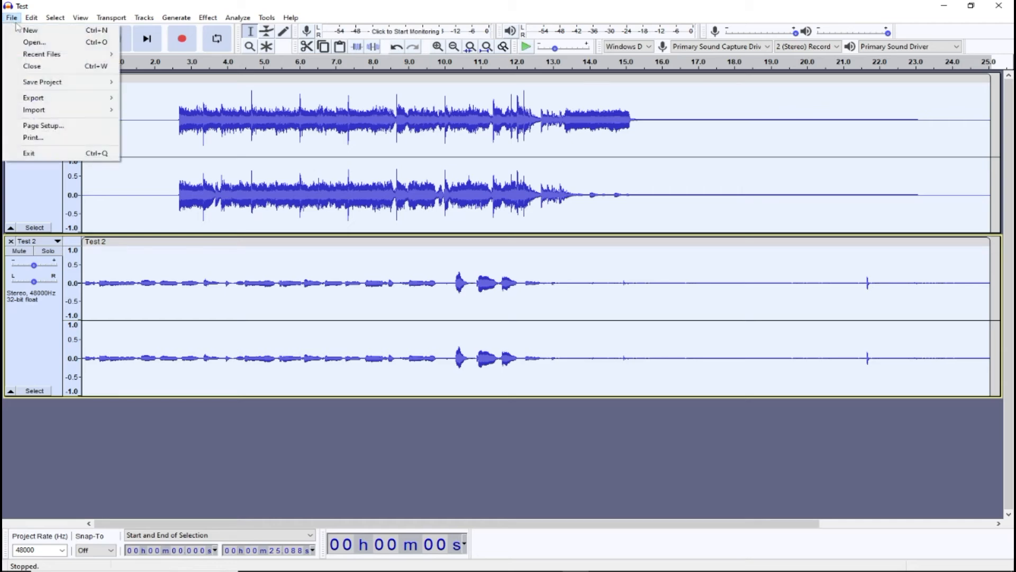
pyautogui.moveTo(43, 99)
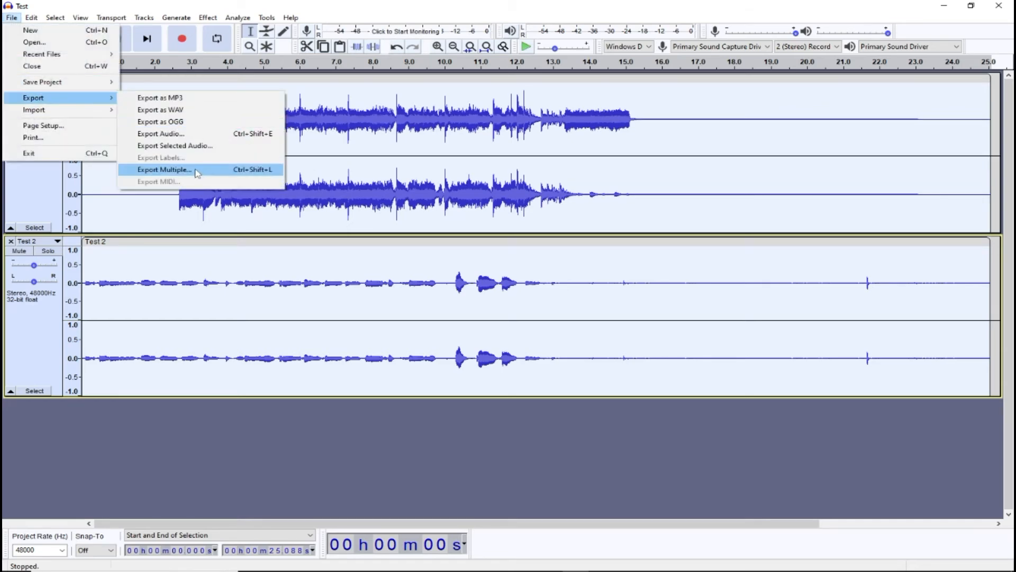
pyautogui.click(196, 170)
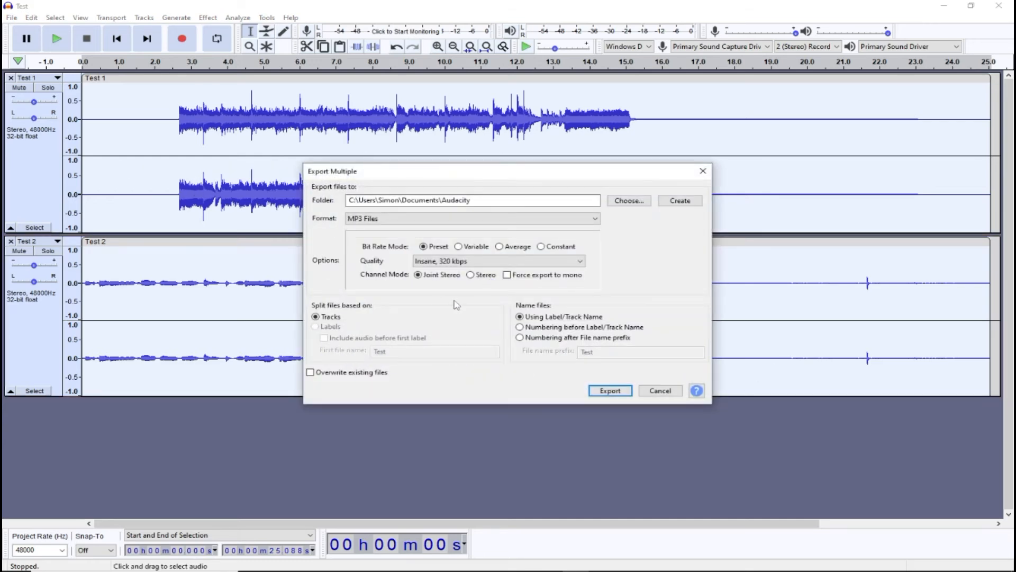
pyautogui.click(628, 200)
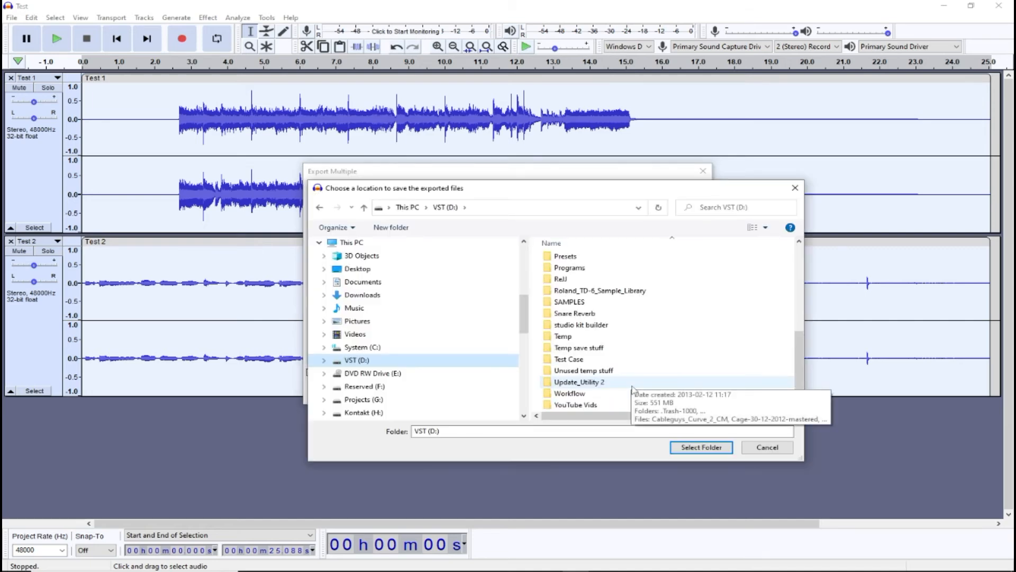
pyautogui.doubleClick(598, 404)
pyautogui.click(610, 264)
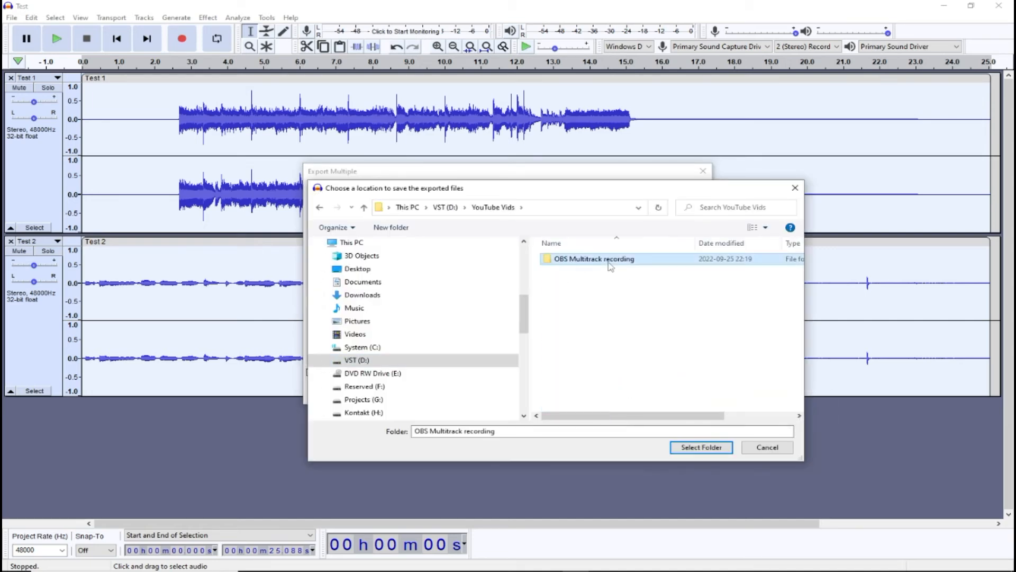
pyautogui.doubleClick(610, 265)
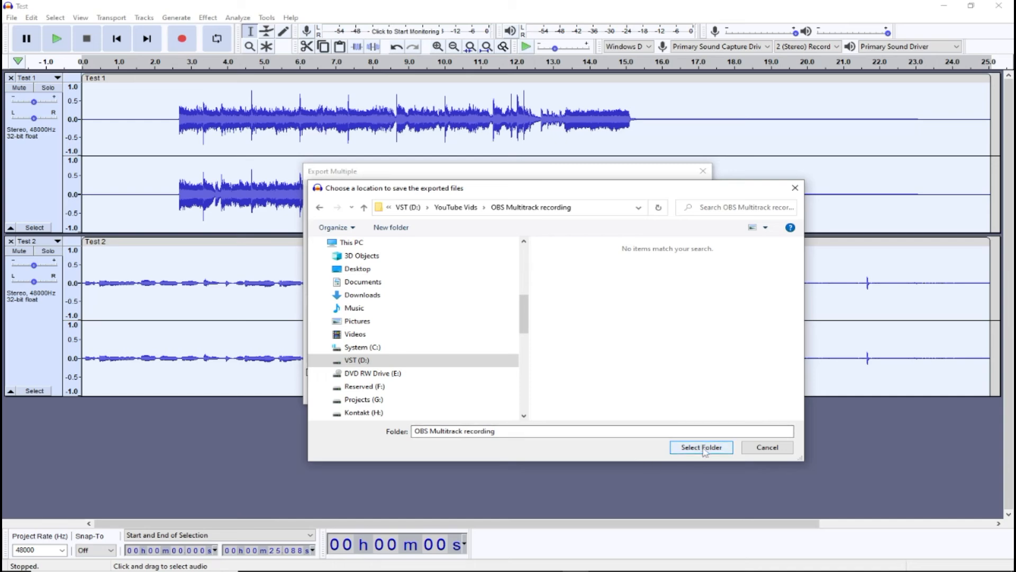
pyautogui.click(702, 447)
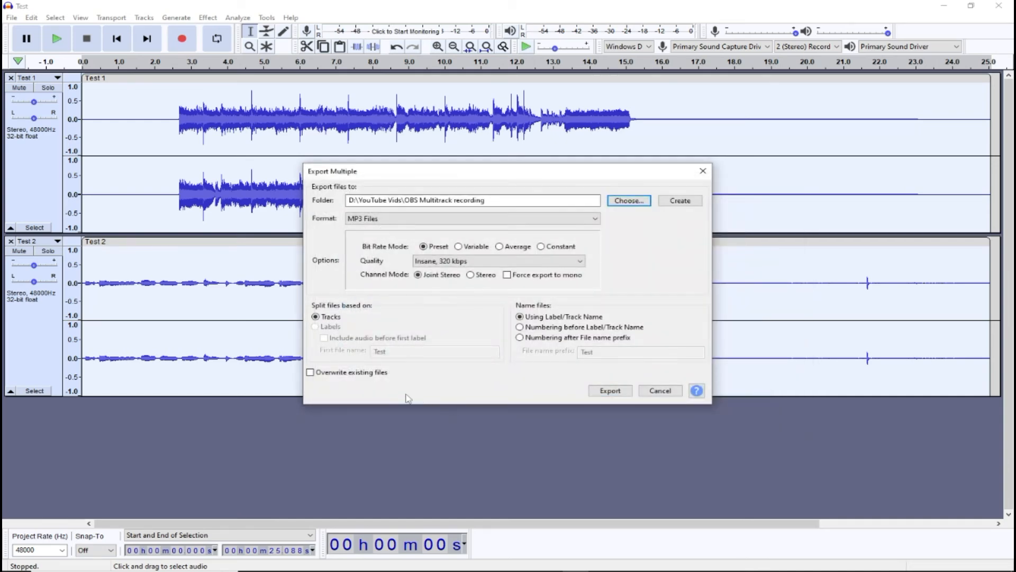
# Export the two tracks as separate MP3 files, accepting the metadata tags for Test 1 and Test 2
pyautogui.click(609, 390)
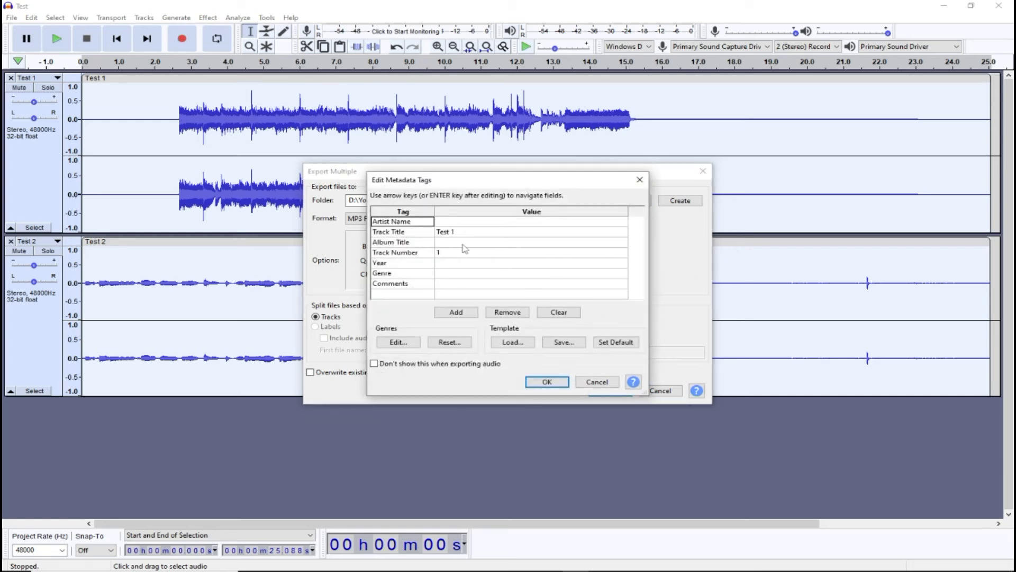
pyautogui.click(446, 254)
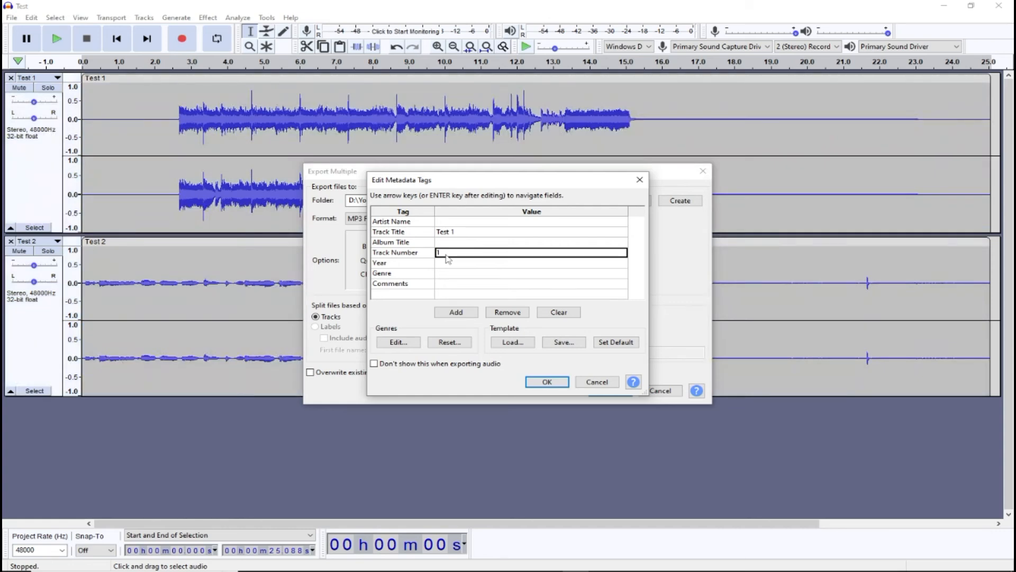
pyautogui.click(547, 383)
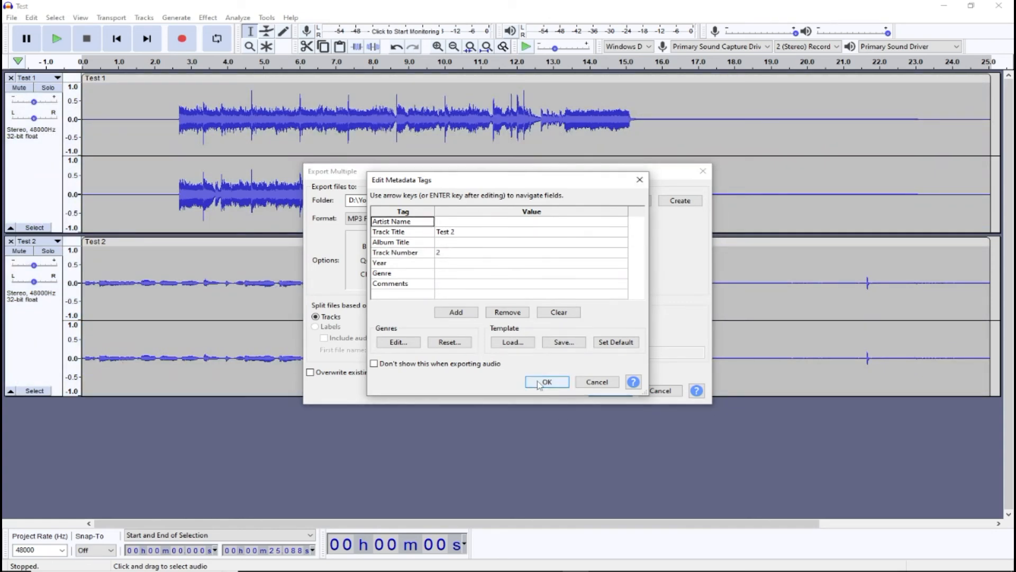
pyautogui.click(535, 382)
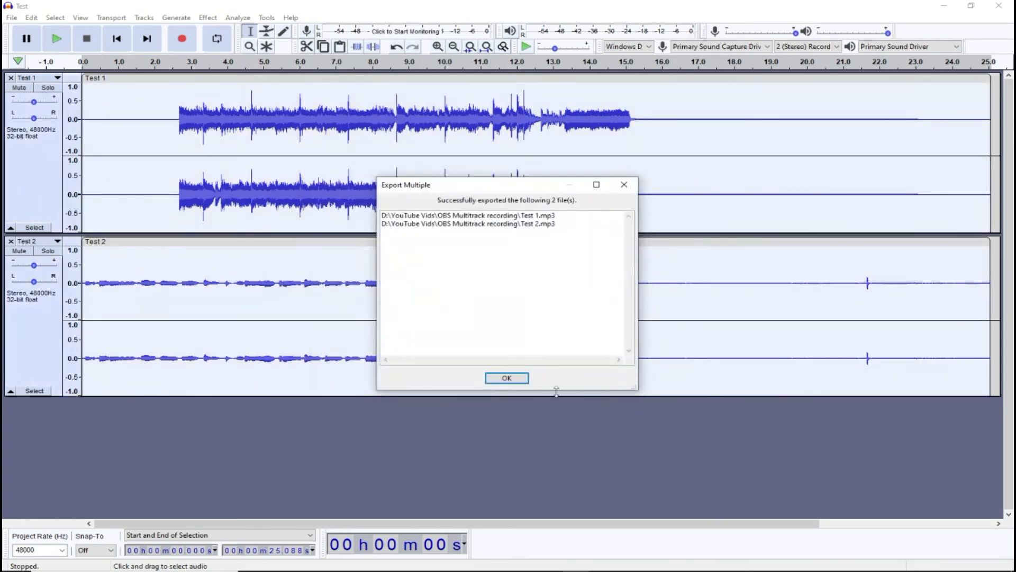
pyautogui.click(511, 379)
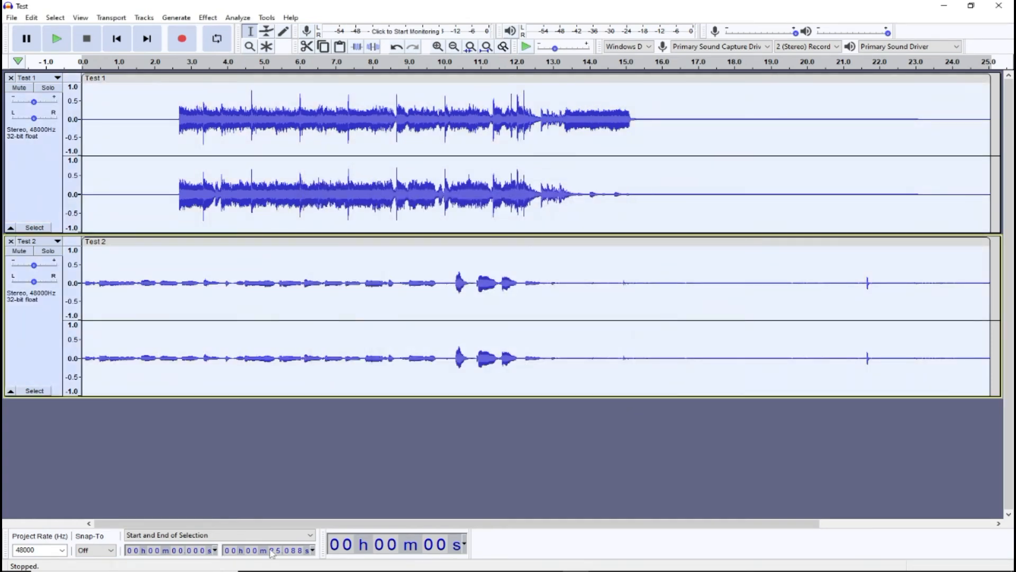
# Close the project and Audacity, then launch REAPER from the desktop
pyautogui.moveTo(450, 569)
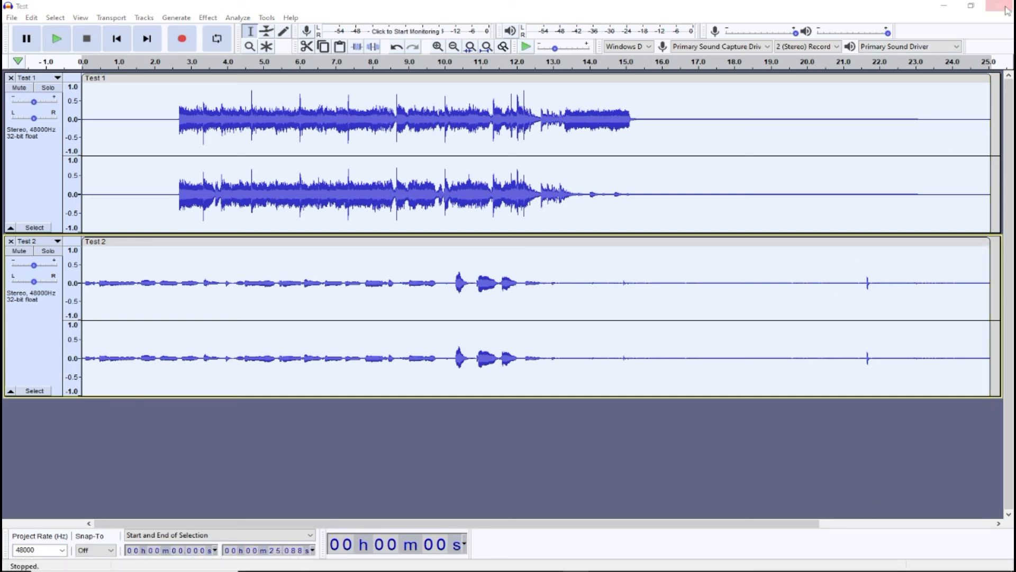
pyautogui.click(998, 5)
pyautogui.click(533, 287)
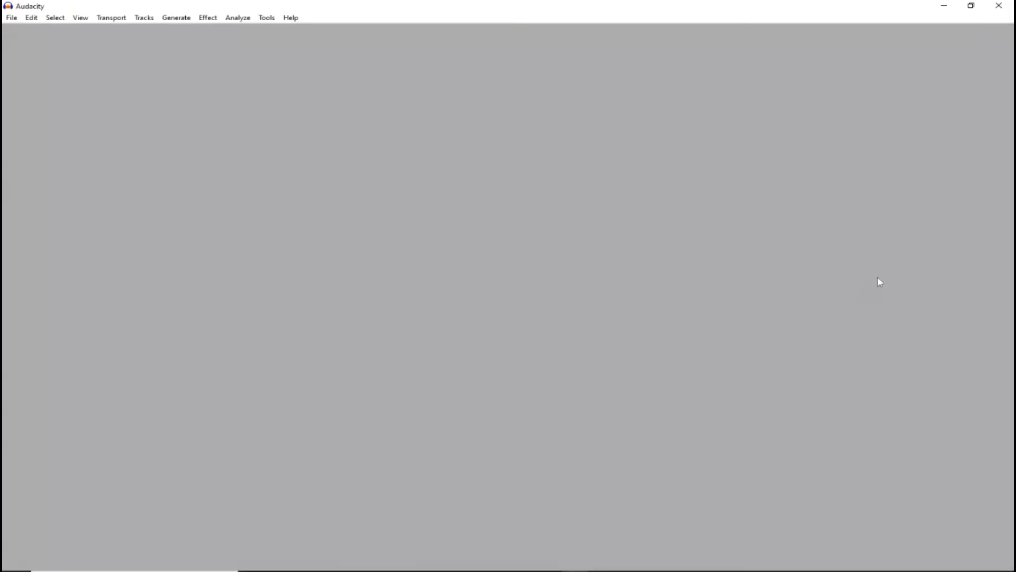
pyautogui.moveTo(909, 239); pyautogui.dragTo(909, 321)
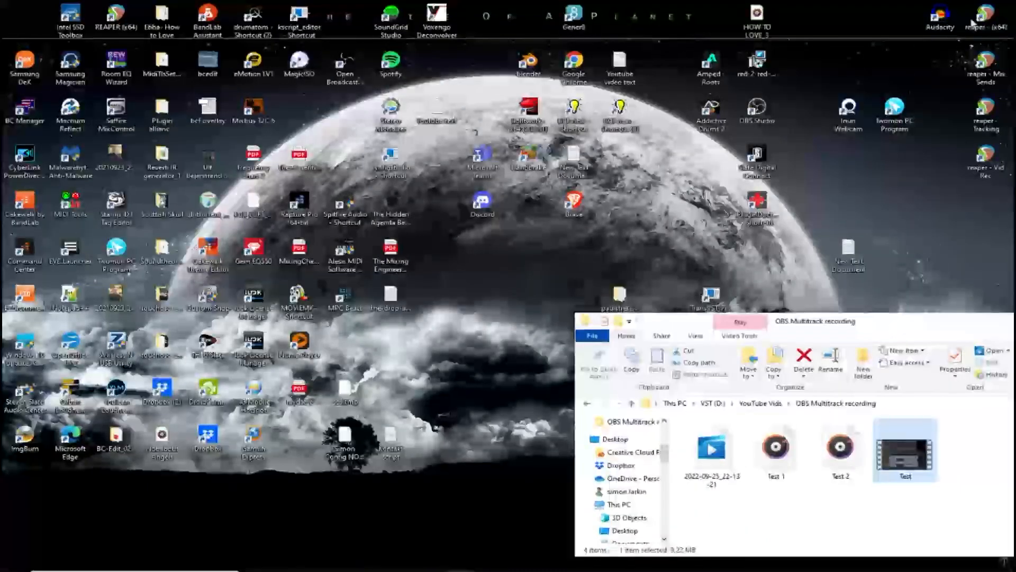
pyautogui.click(981, 21)
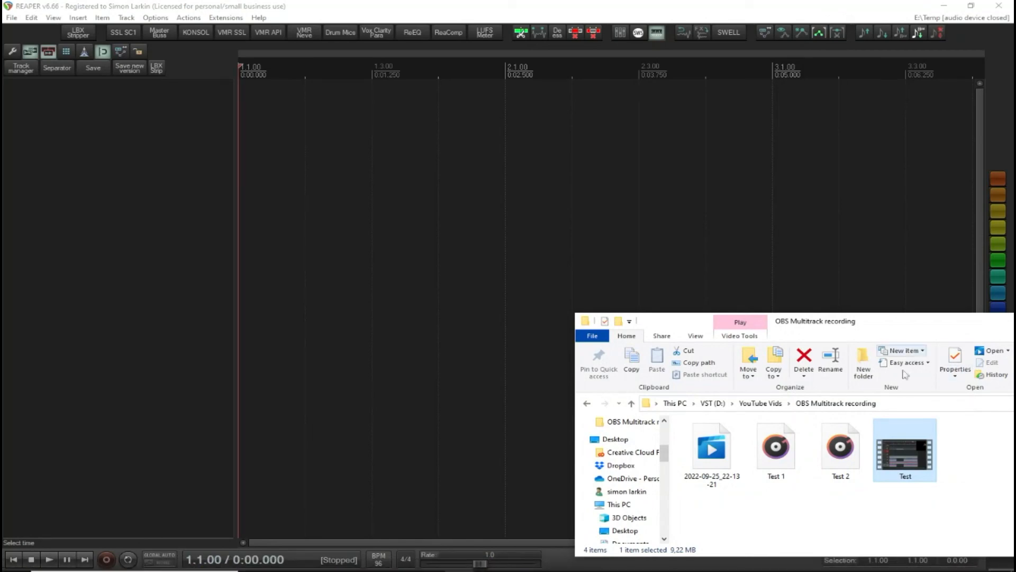
# Drag the Test video, then the Test 1 and Test 2 MP3 files into REAPER, inserting the MP3s on separate tracks
pyautogui.moveTo(172, 7); pyautogui.dragTo(246, 157)
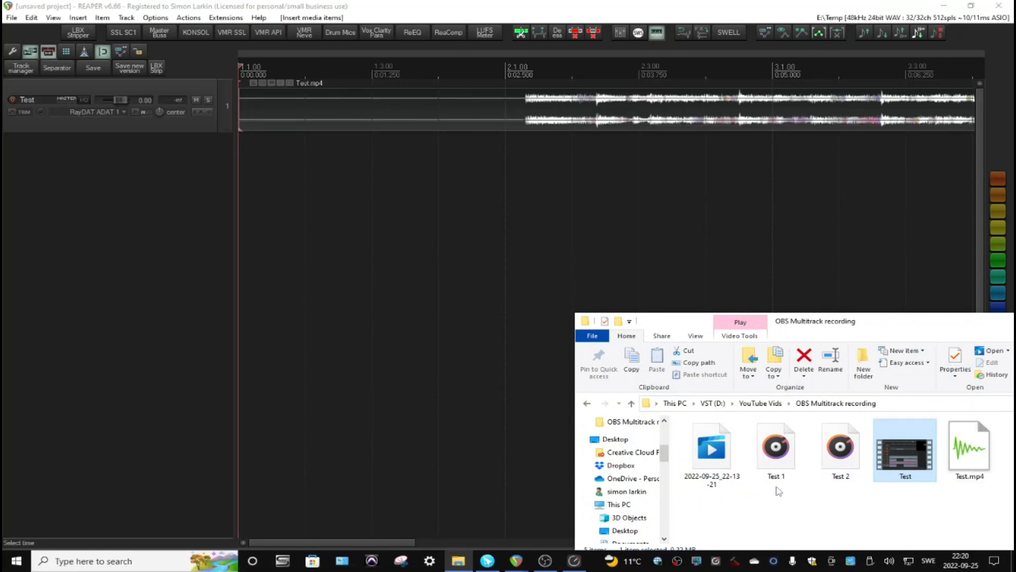
pyautogui.moveTo(776, 486); pyautogui.dragTo(251, 185)
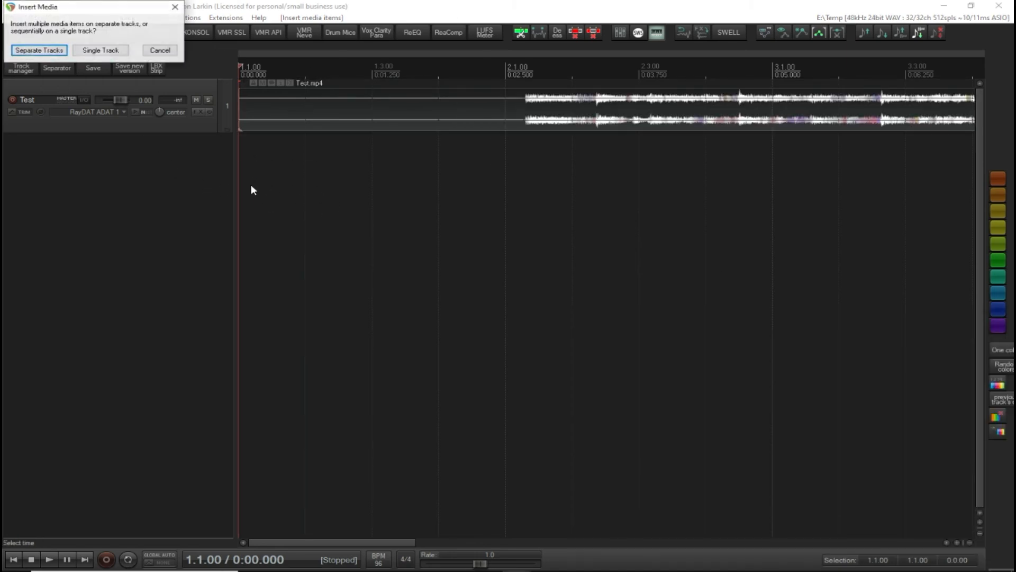
pyautogui.click(27, 52)
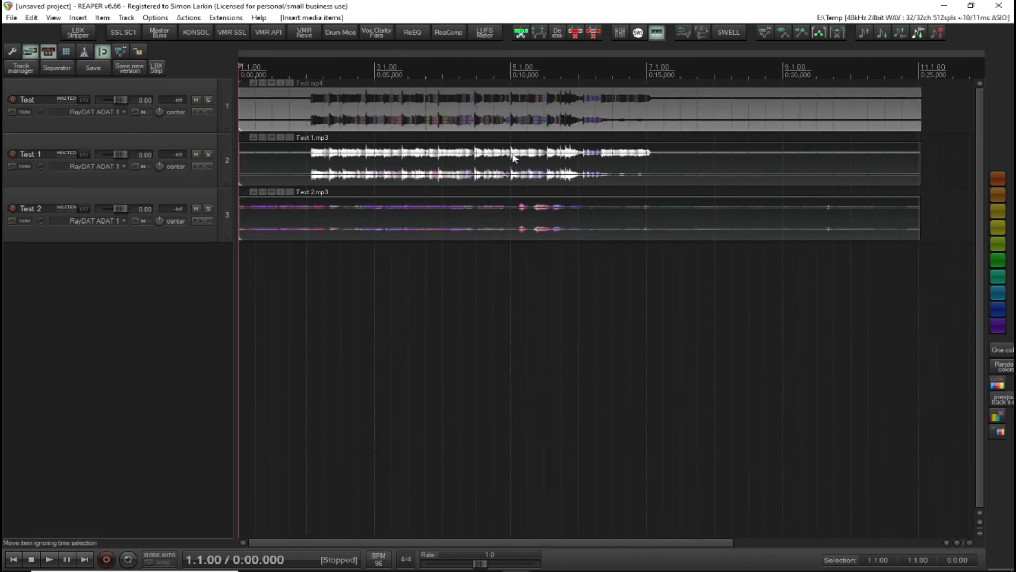
# Move the Test 1 and Test 2 MP3 items so they start aligned with the video item at the timeline start
pyautogui.moveTo(422, 158); pyautogui.dragTo(592, 204)
pyautogui.click(630, 262)
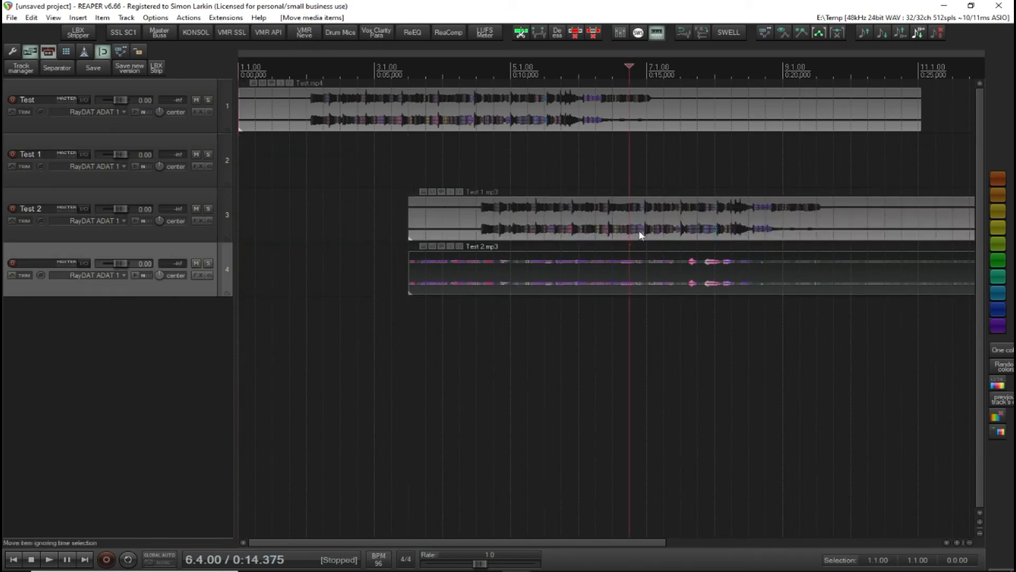
pyautogui.moveTo(545, 336); pyautogui.dragTo(618, 172)
pyautogui.moveTo(569, 203); pyautogui.dragTo(400, 148)
pyautogui.scroll(6, 316, 162)
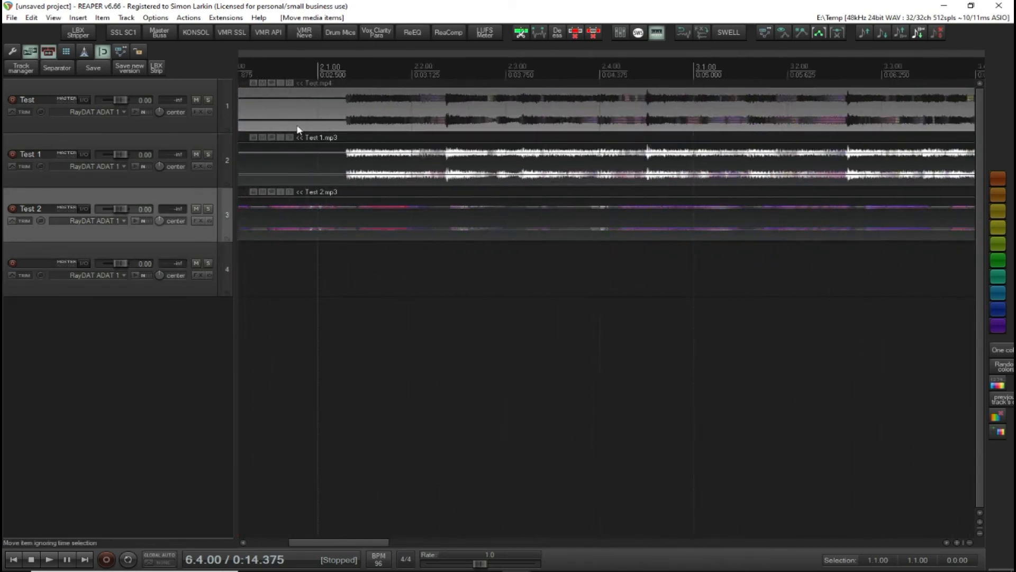
pyautogui.click(344, 232)
pyautogui.scroll(-6, 427, 231)
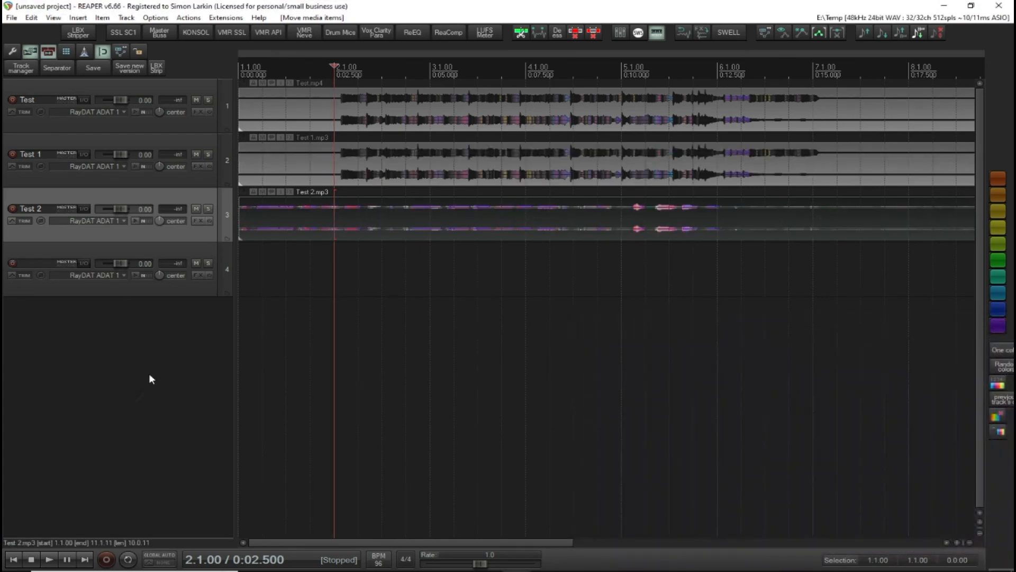
pyautogui.click(152, 365)
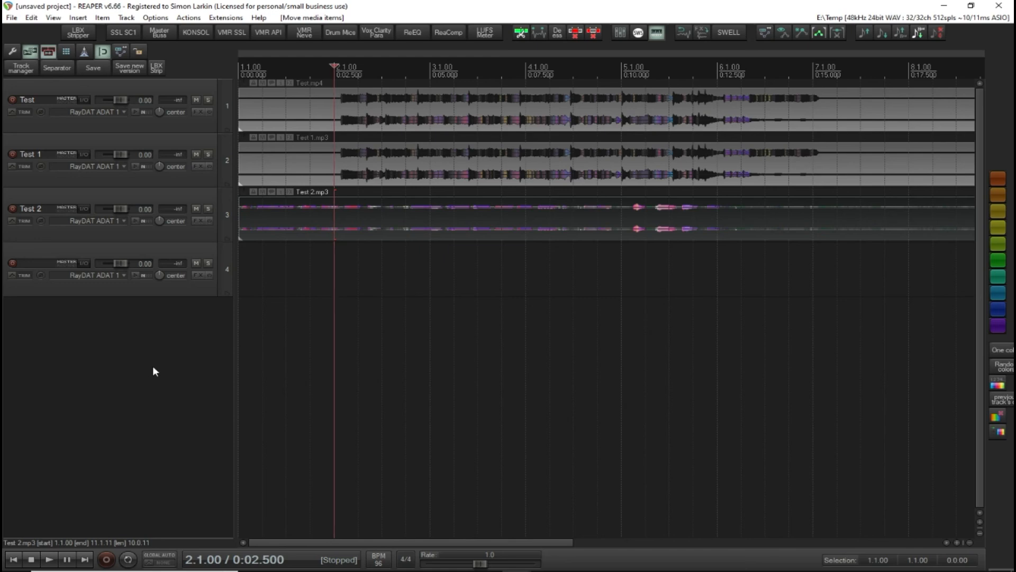